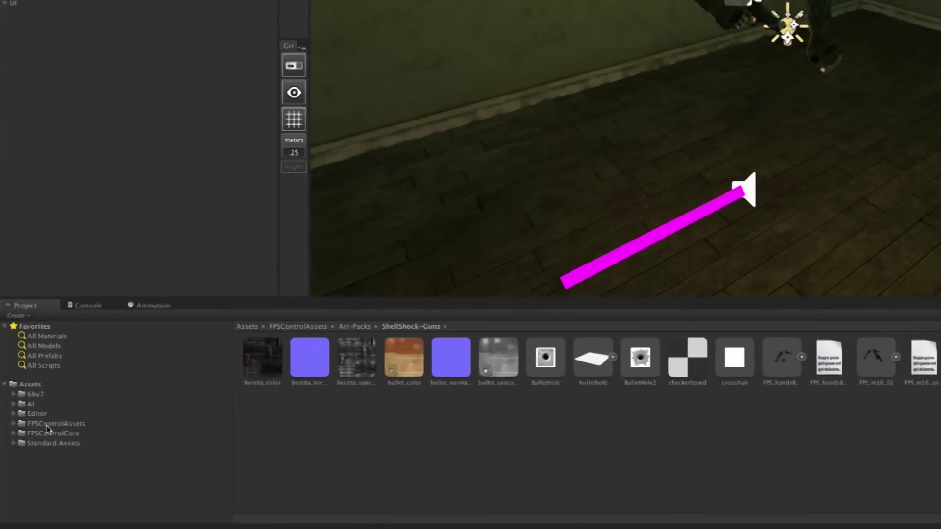
# Open the ShellShock-Guns folder under FPSControlAssets and Art-Packs
pyautogui.click(11, 437)
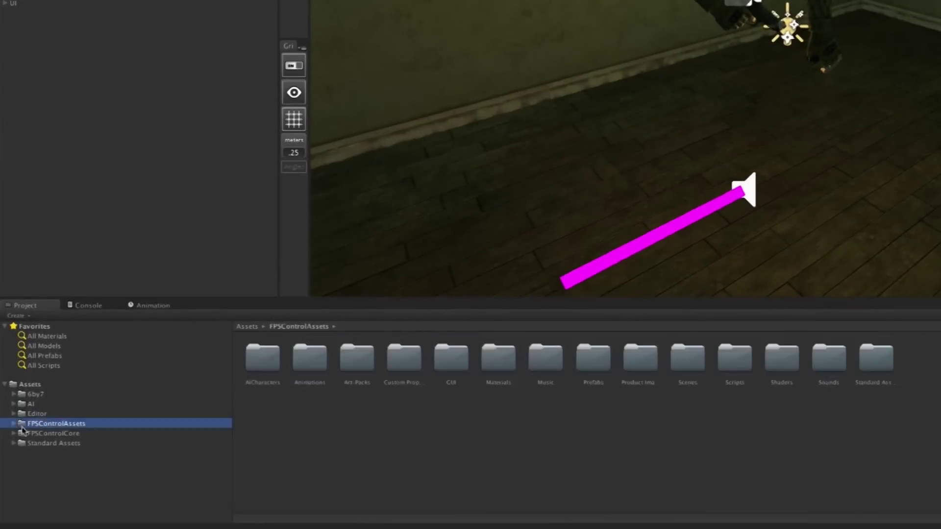
pyautogui.click(14, 423)
pyautogui.scroll(-2, 30, 416)
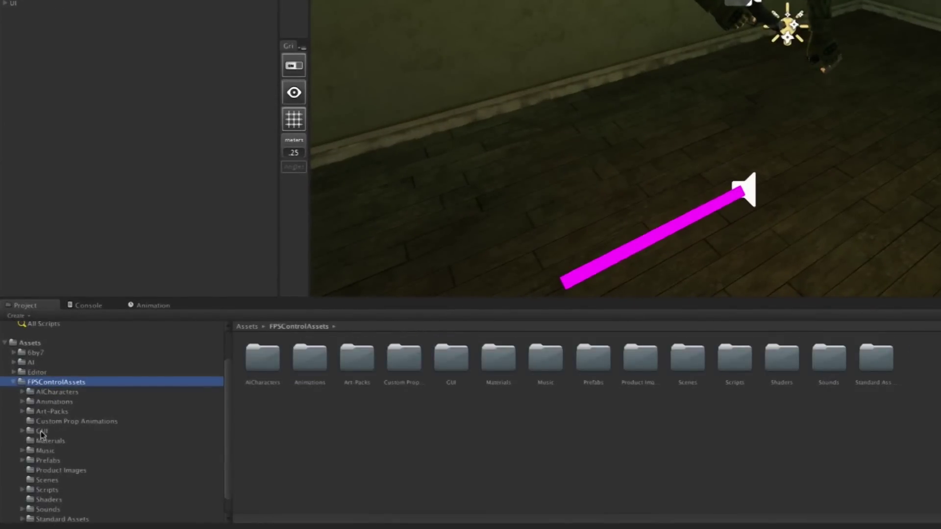
pyautogui.click(23, 412)
pyautogui.scroll(-2, 141, 479)
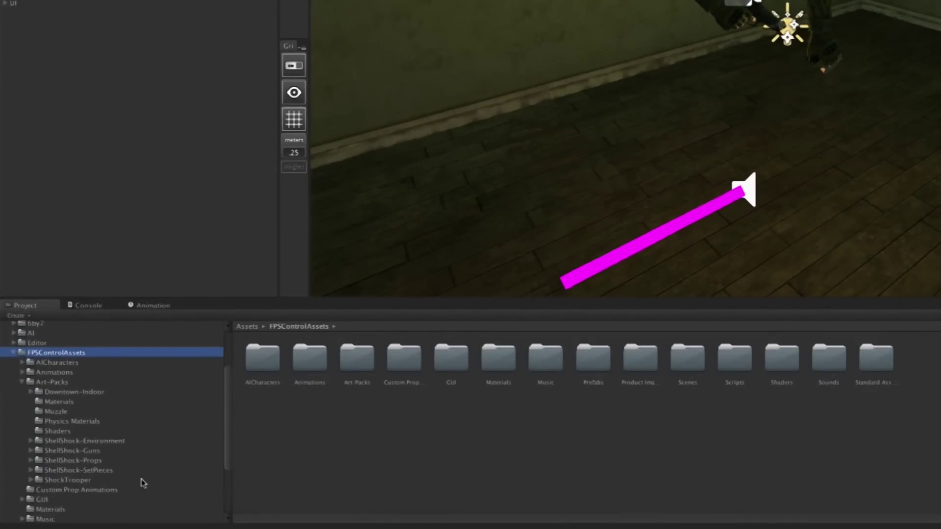
pyautogui.click(71, 454)
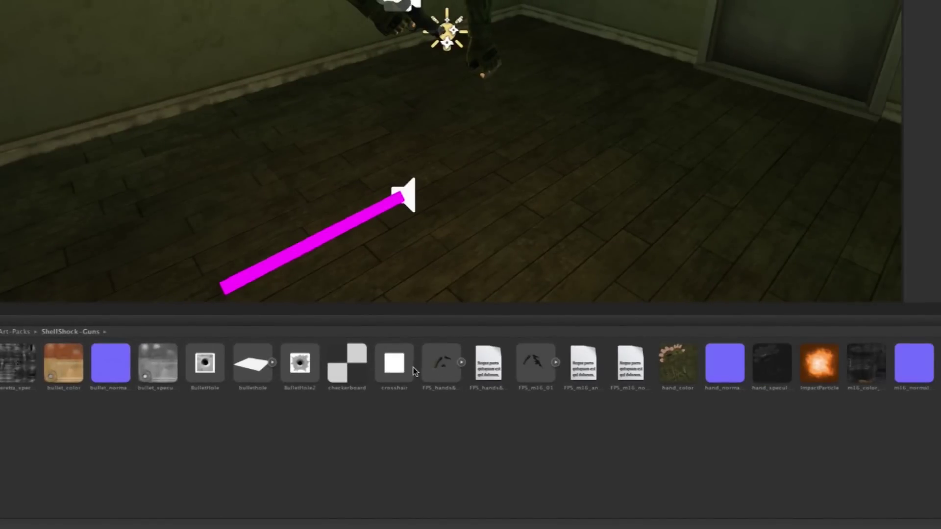
# Select the FPS_m16_01 model asset and view its animation import settings
pyautogui.click(442, 372)
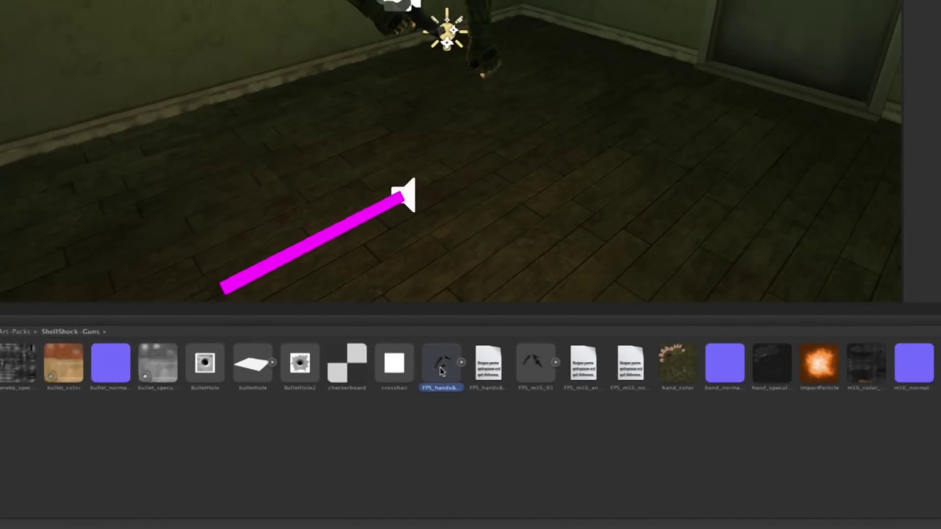
pyautogui.click(527, 370)
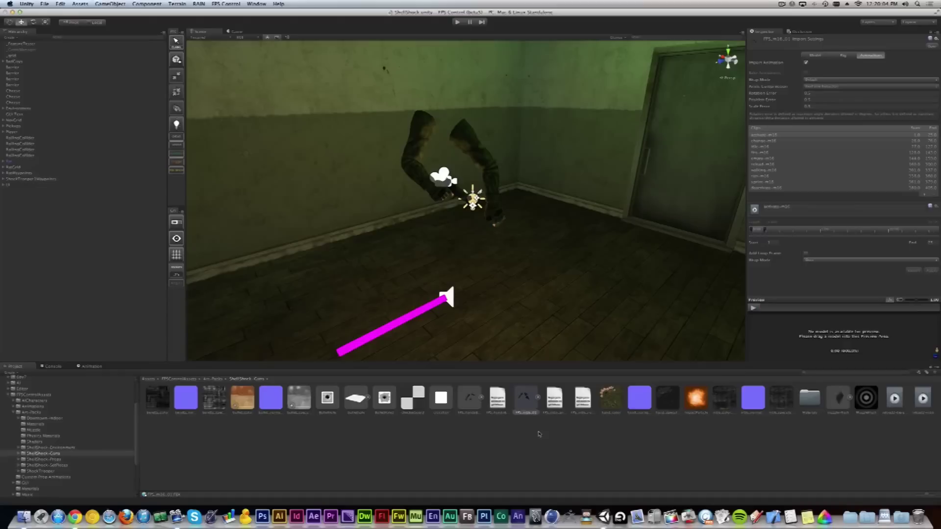
pyautogui.click(538, 400)
pyautogui.click(538, 400)
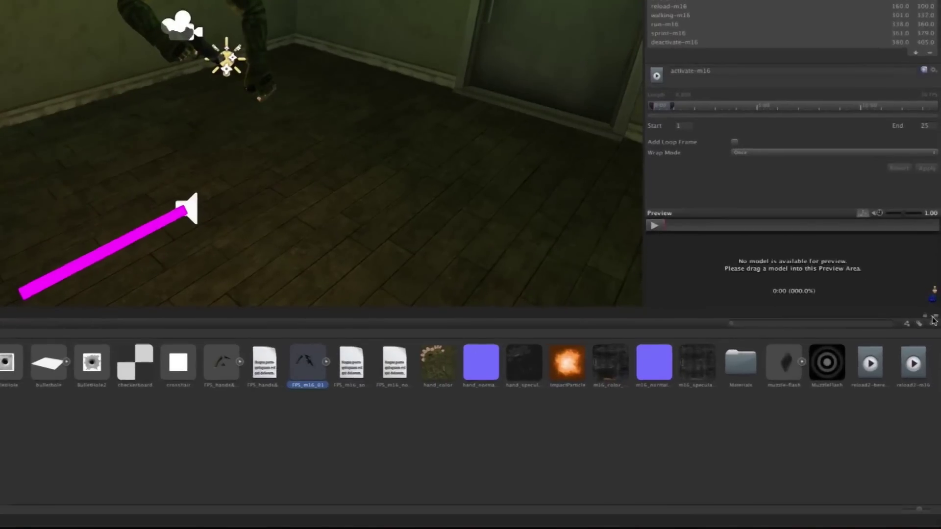
# Switch the project browser to the one-column layout and back to the two-column layout
pyautogui.click(934, 368)
pyautogui.click(899, 330)
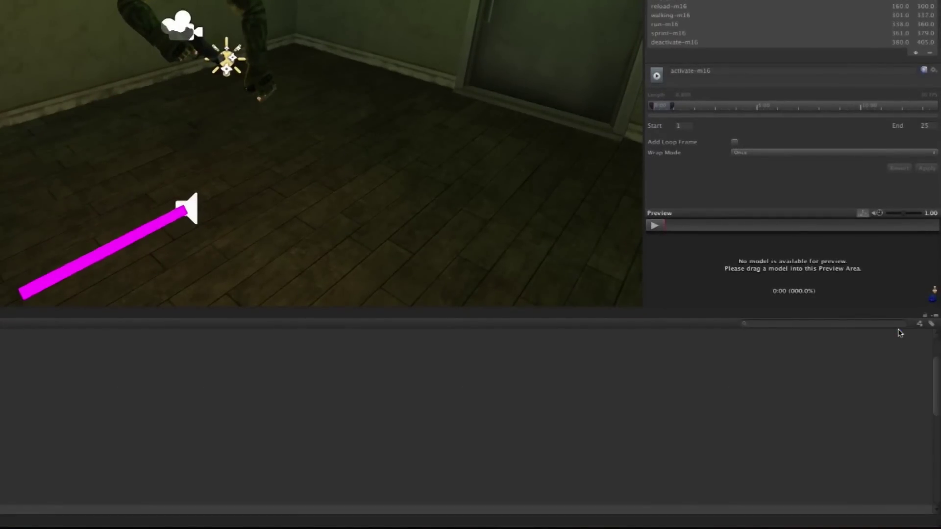
pyautogui.click(935, 316)
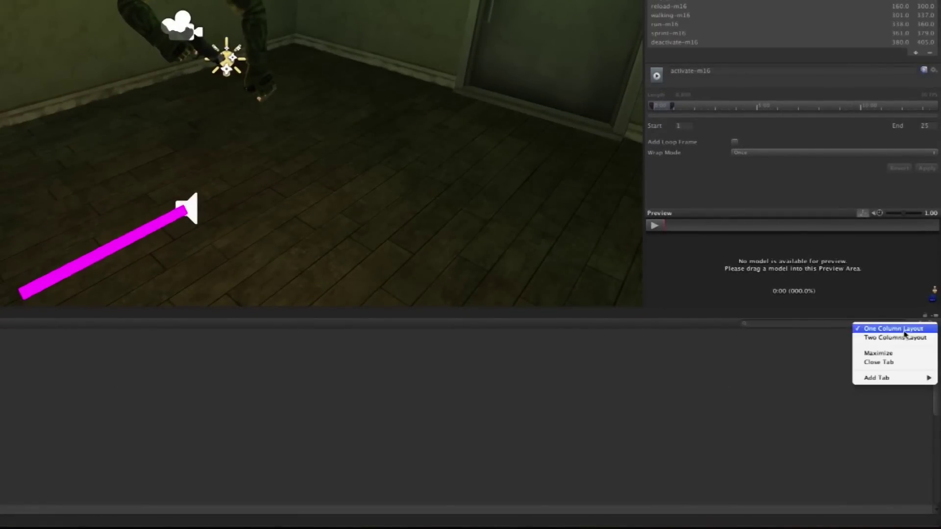
pyautogui.click(904, 338)
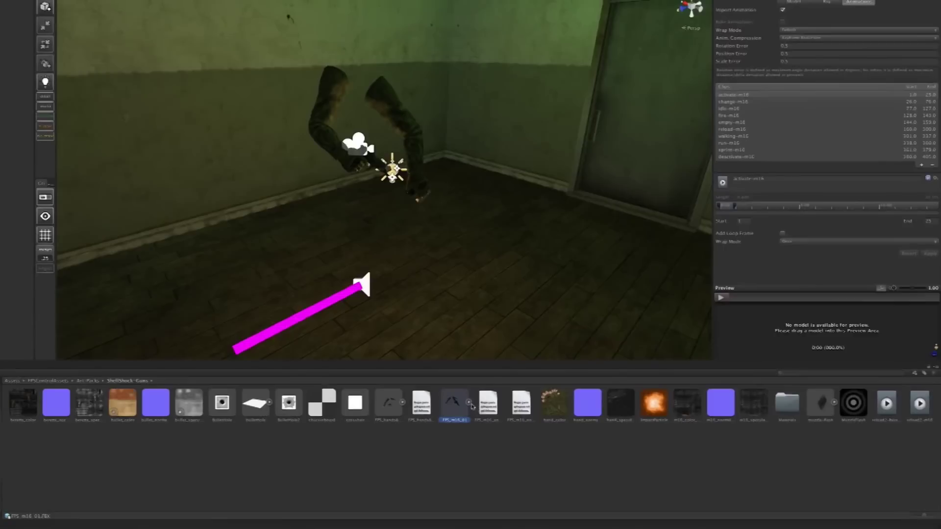
# Expand the FPS_m16_01 model asset and select its animation clips from activate-m16 through deactivate-m16
pyautogui.click(469, 403)
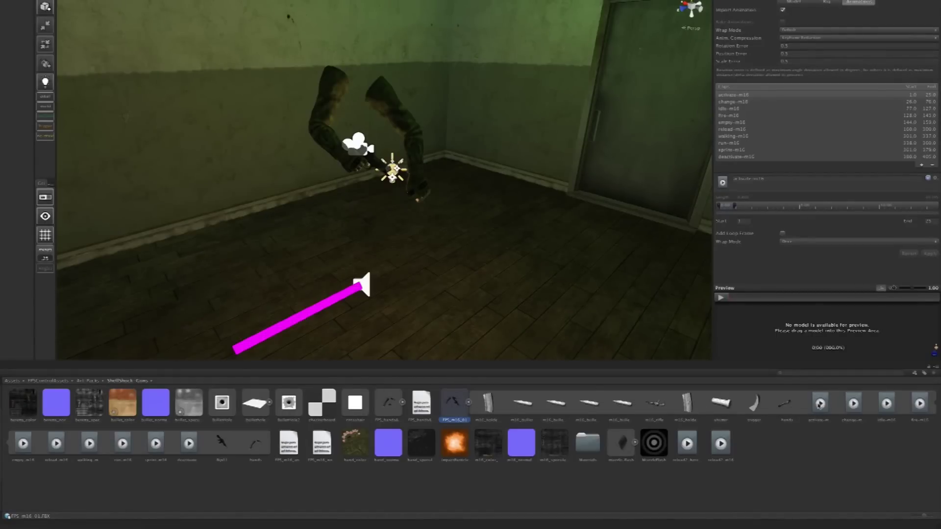
pyautogui.click(819, 404)
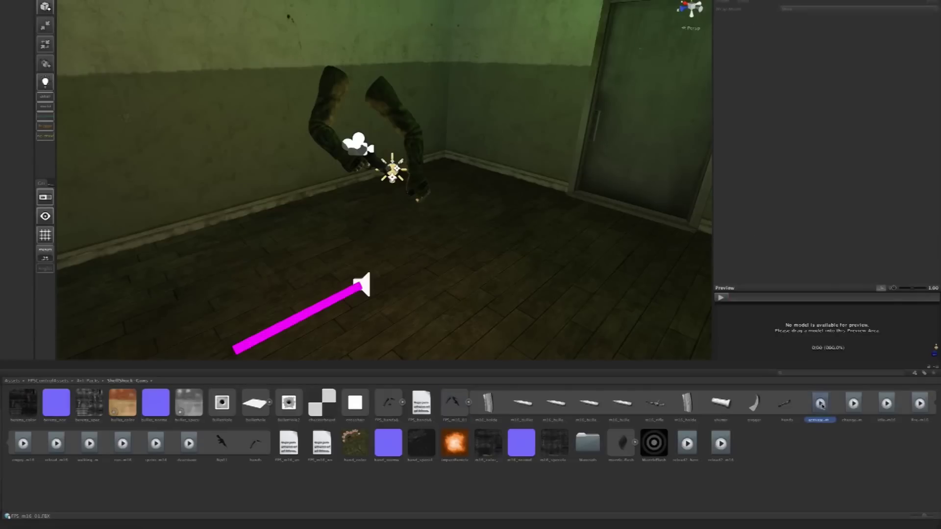
pyautogui.keyDown('shift'); pyautogui.click(188, 443); pyautogui.keyUp('shift')
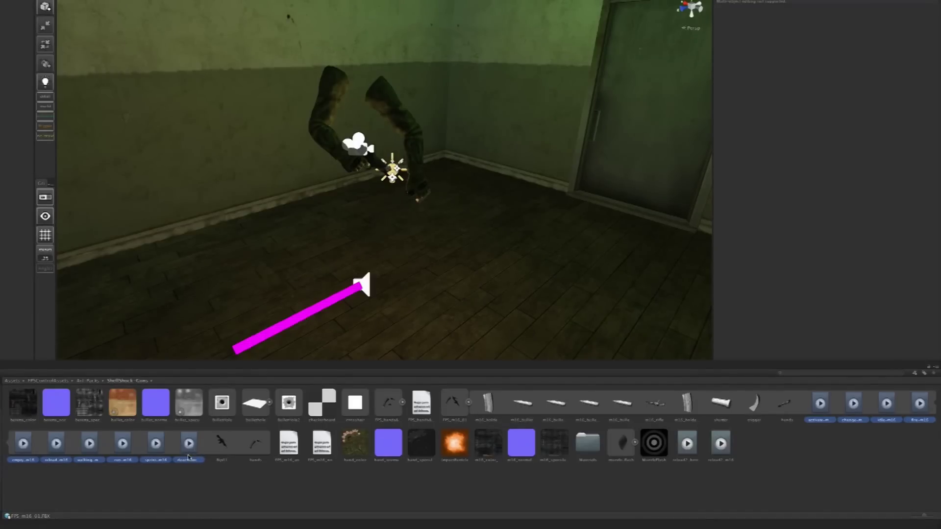
# Create a folder named M16Anims inside ShellShock-Guns
pyautogui.rightClick(771, 447)
pyautogui.moveTo(790, 402)
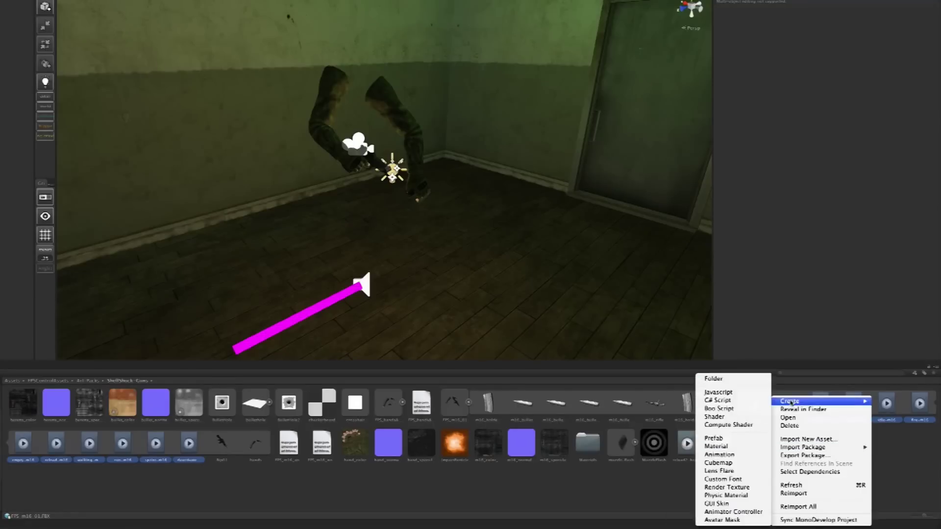
pyautogui.click(726, 385)
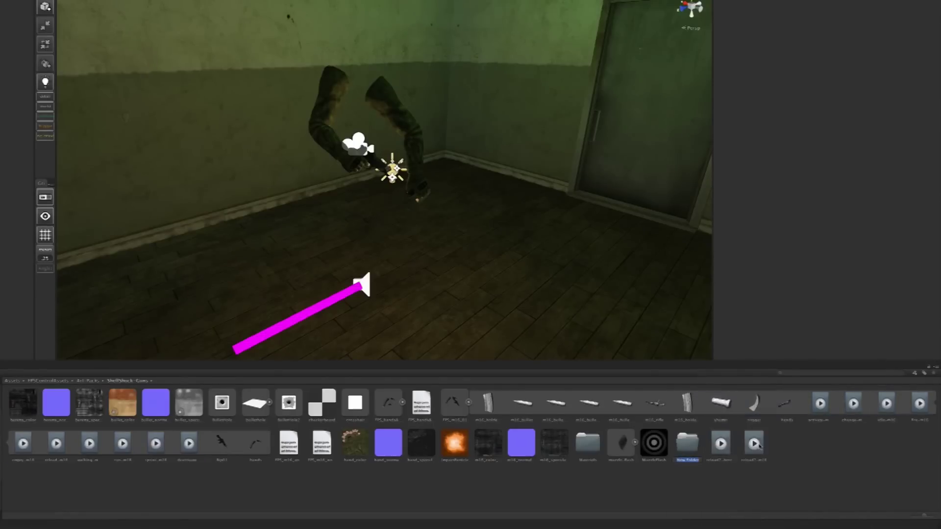
pyautogui.write('M16Anims')
pyautogui.press('Return')
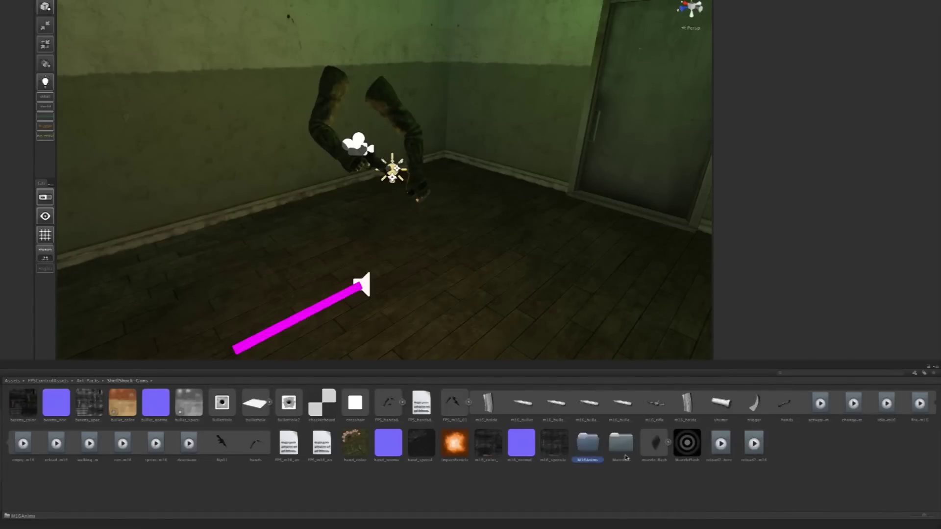
# Duplicate all animation clips embedded in FPS_m16_01, from activate-m16 through deactivate-m16
pyautogui.click(821, 403)
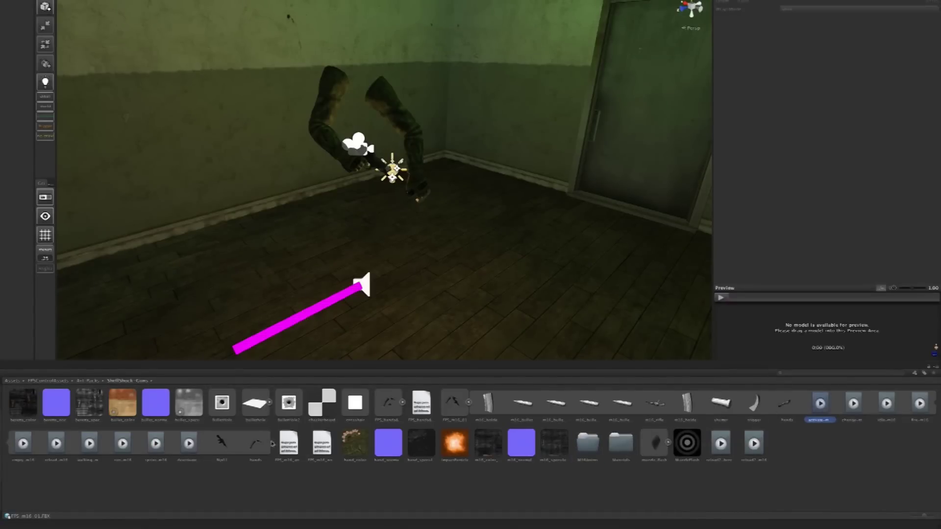
pyautogui.keyDown('shift'); pyautogui.click(189, 444); pyautogui.keyUp('shift')
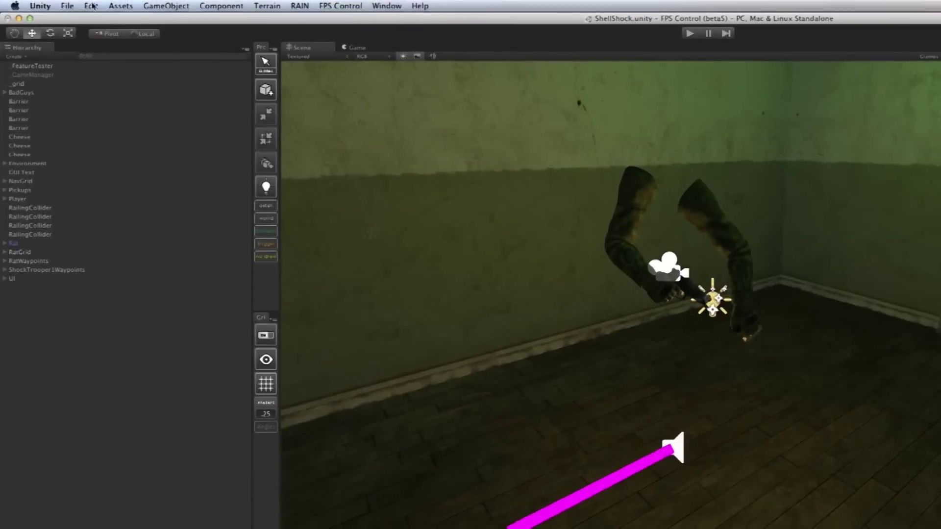
pyautogui.click(93, 8)
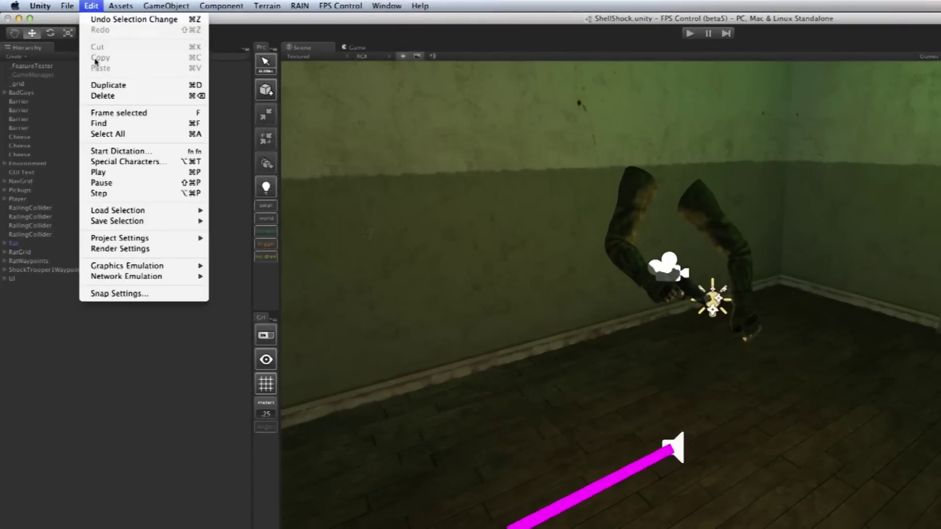
pyautogui.click(127, 84)
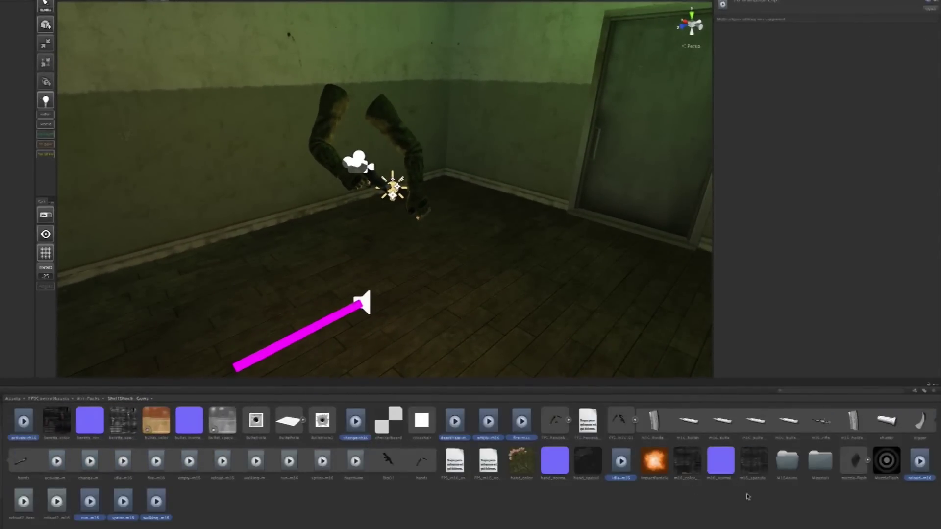
# Move the duplicated M16 clips into the M16Anims folder and open that folder
pyautogui.moveTo(912, 467); pyautogui.dragTo(785, 472)
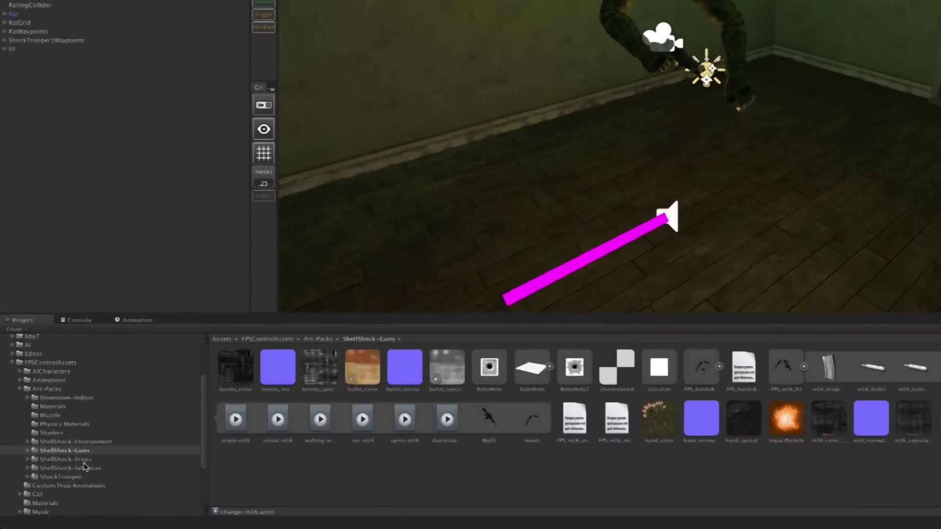
pyautogui.click(28, 450)
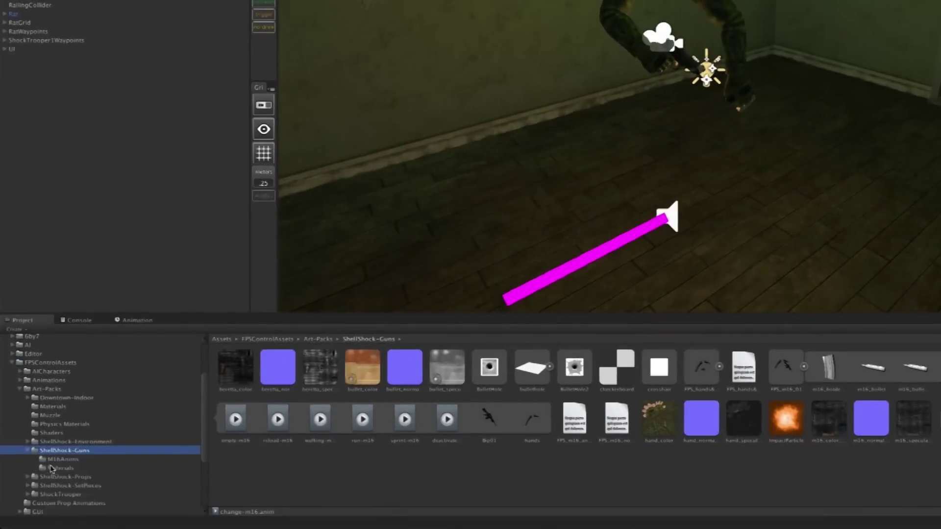
pyautogui.click(62, 460)
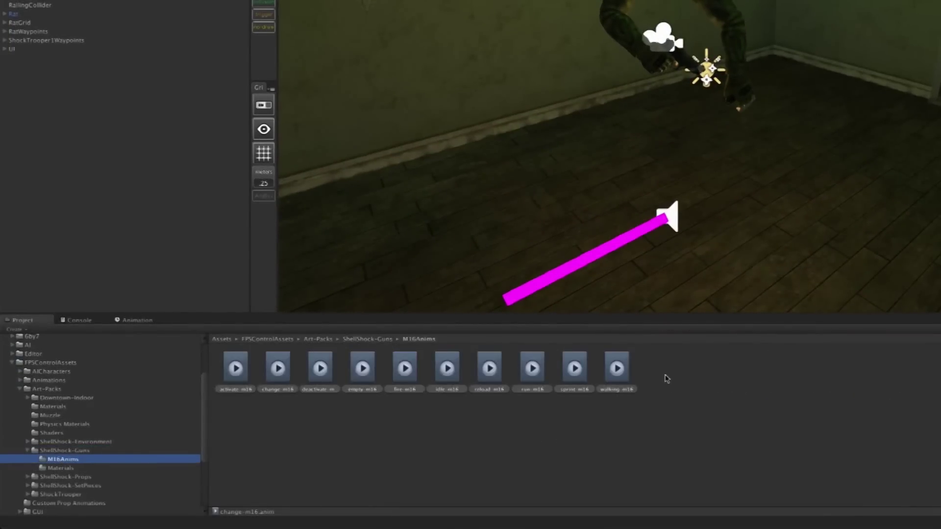
# Place the FPS_m16_01 model from the ShellShock-Guns folder in the scene, on the floor beside the existing arms
pyautogui.click(50, 451)
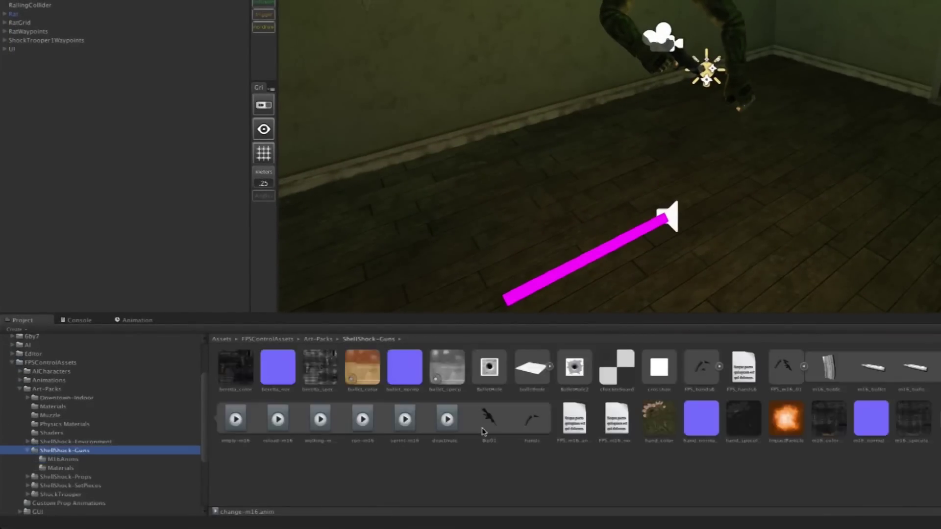
pyautogui.moveTo(789, 387); pyautogui.dragTo(569, 366)
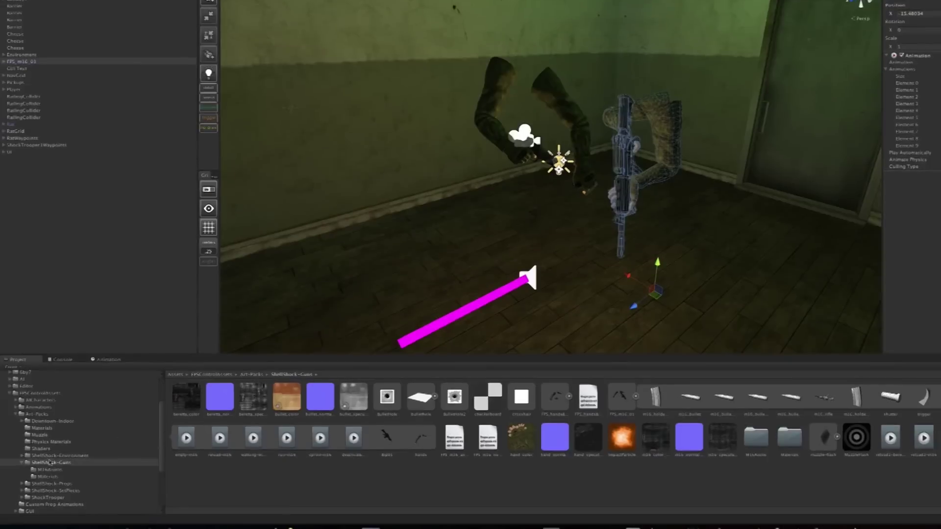
# Assign the M16Anims copies of activate, change, idle, fire and empty to animation Elements 0 to 4 of FPS_m16_01
pyautogui.click(48, 469)
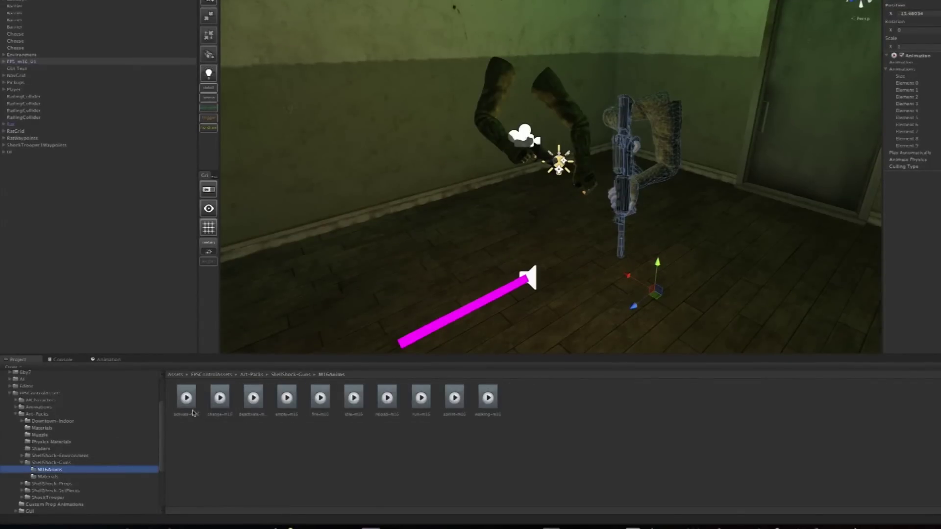
pyautogui.moveTo(191, 402); pyautogui.dragTo(847, 116)
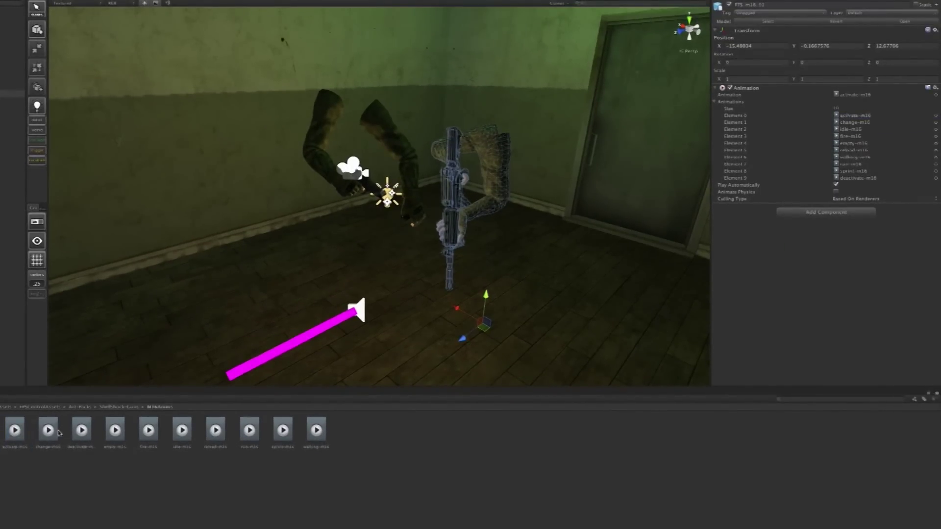
pyautogui.moveTo(59, 433); pyautogui.dragTo(853, 122)
pyautogui.moveTo(176, 439); pyautogui.dragTo(853, 130)
pyautogui.moveTo(150, 430); pyautogui.dragTo(847, 138)
pyautogui.moveTo(117, 432); pyautogui.dragTo(866, 144)
# Assign the M16Anims copies of reload, walking, run, sprint and deactivate to animation Elements 5 to 9
pyautogui.moveTo(213, 433); pyautogui.dragTo(843, 154)
pyautogui.moveTo(316, 430); pyautogui.dragTo(855, 156)
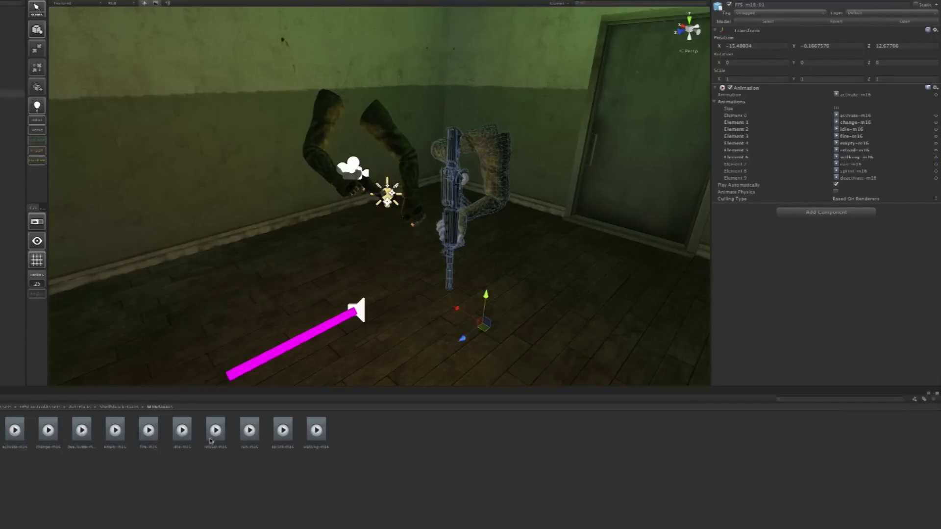
pyautogui.moveTo(247, 435); pyautogui.dragTo(856, 165)
pyautogui.moveTo(281, 433); pyautogui.dragTo(856, 171)
pyautogui.moveTo(76, 430); pyautogui.dragTo(858, 178)
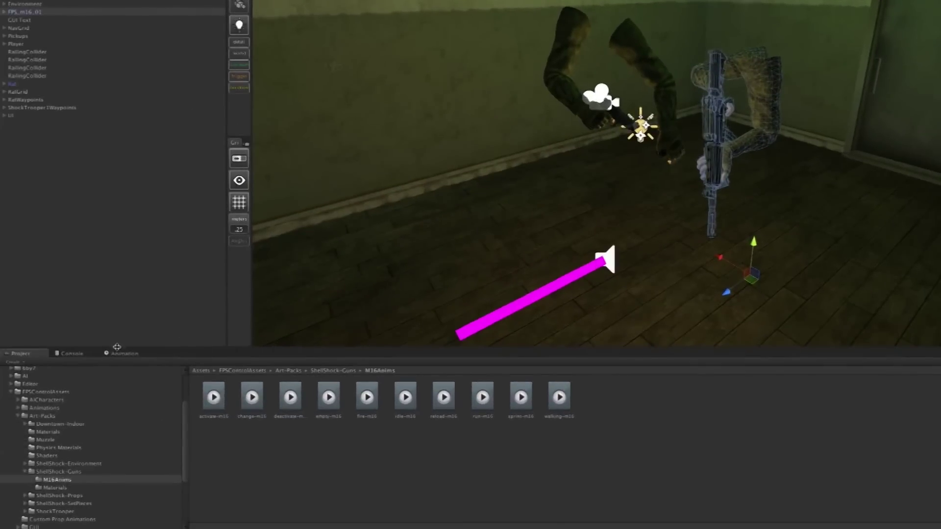
# Open the Animation view for the FPS_m16_01 object and check its list of animation clips
pyautogui.click(120, 354)
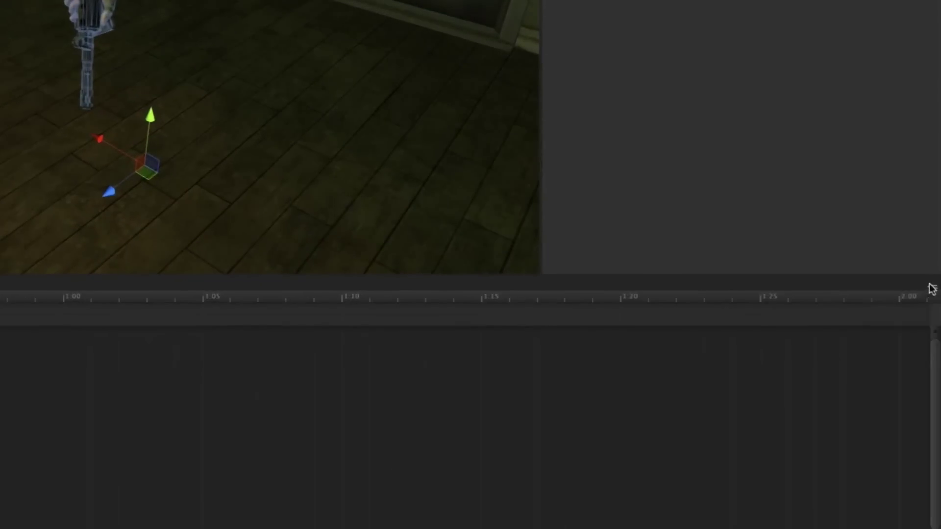
pyautogui.click(932, 289)
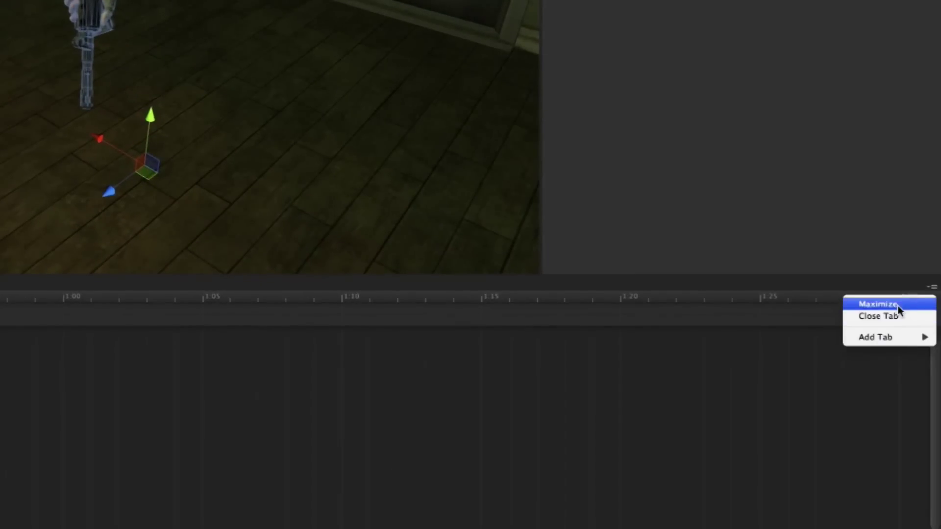
pyautogui.moveTo(892, 336)
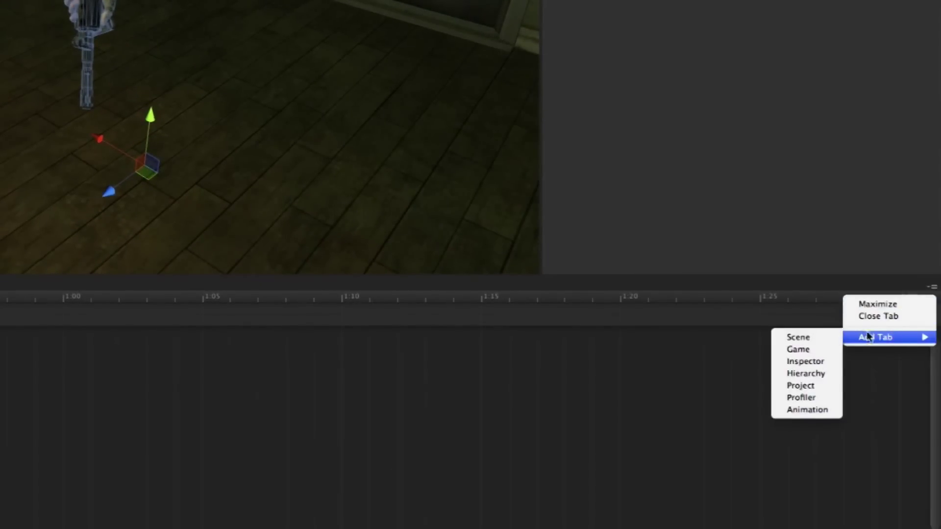
pyautogui.click(806, 410)
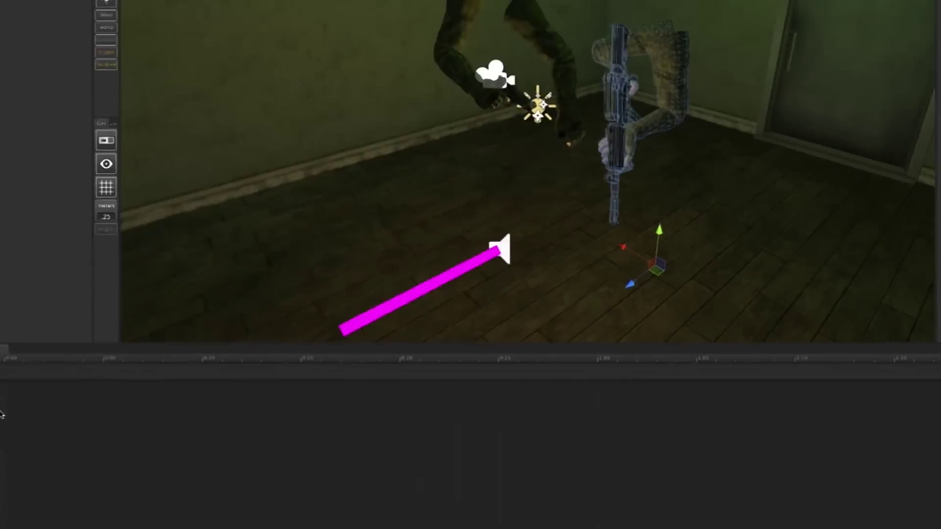
pyautogui.click(82, 378)
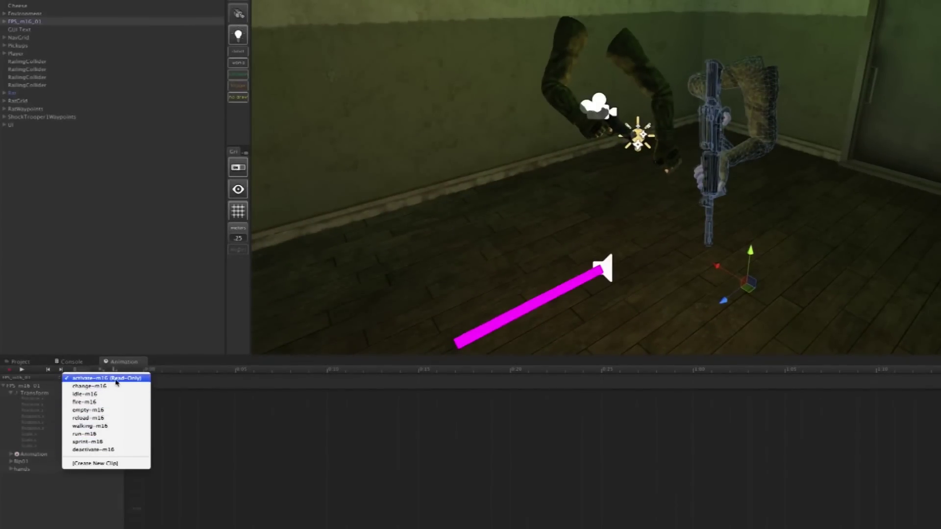
pyautogui.click(141, 385)
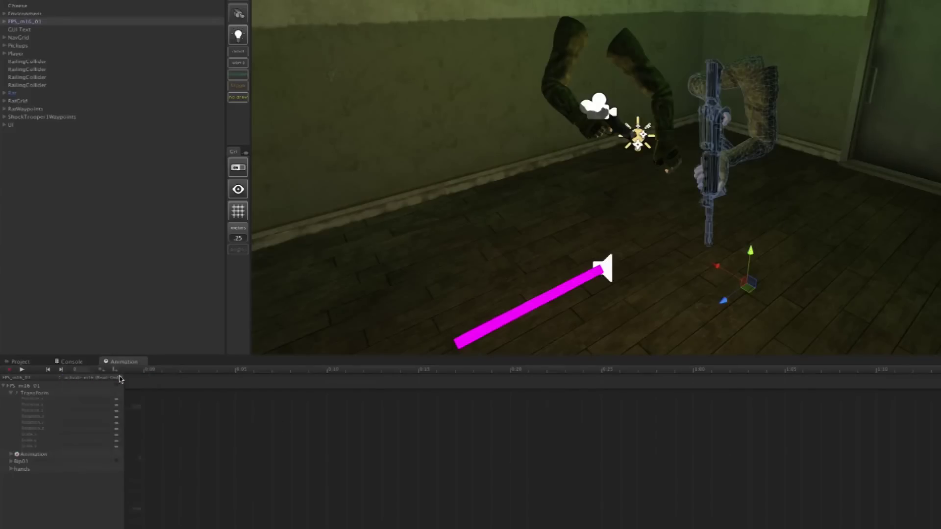
# Assign the M16Anims copy of activate-m16 as FPS_m16_01's default animation and check its clip list in the Animation view
pyautogui.click(21, 363)
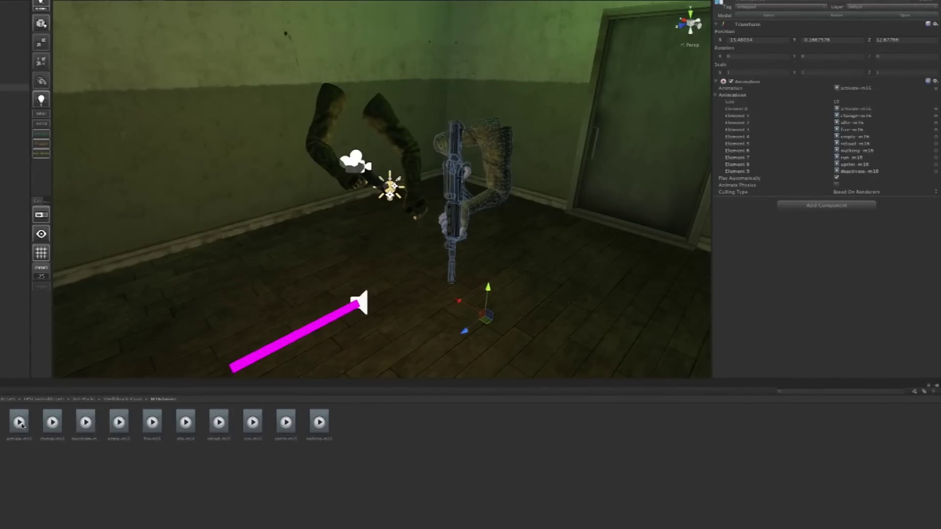
pyautogui.moveTo(21, 424); pyautogui.dragTo(853, 90)
pyautogui.click(114, 355)
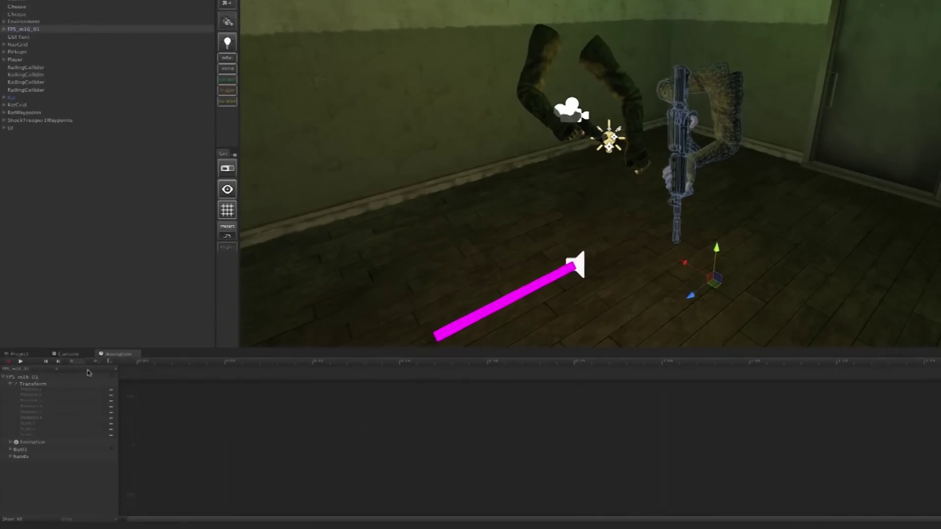
pyautogui.click(88, 370)
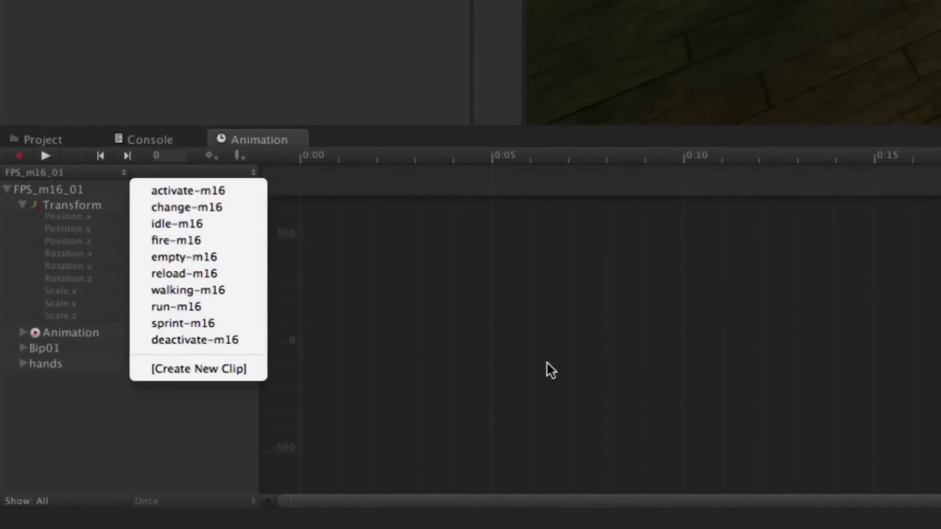
pyautogui.click(568, 366)
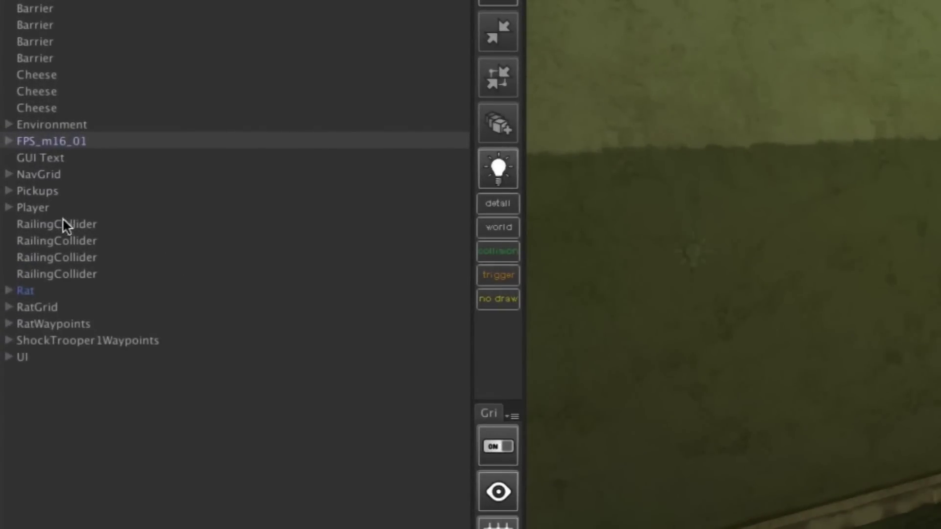
# Expand the Player hierarchy through Upper Body and Main Camera to show the contents of Weapons
pyautogui.click(35, 207)
pyautogui.click(7, 207)
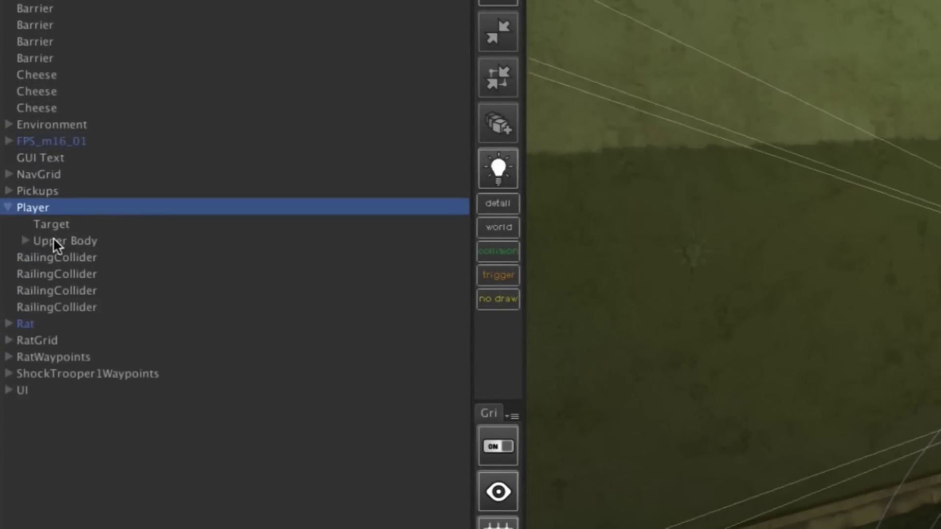
pyautogui.click(53, 241)
pyautogui.click(24, 241)
pyautogui.click(61, 257)
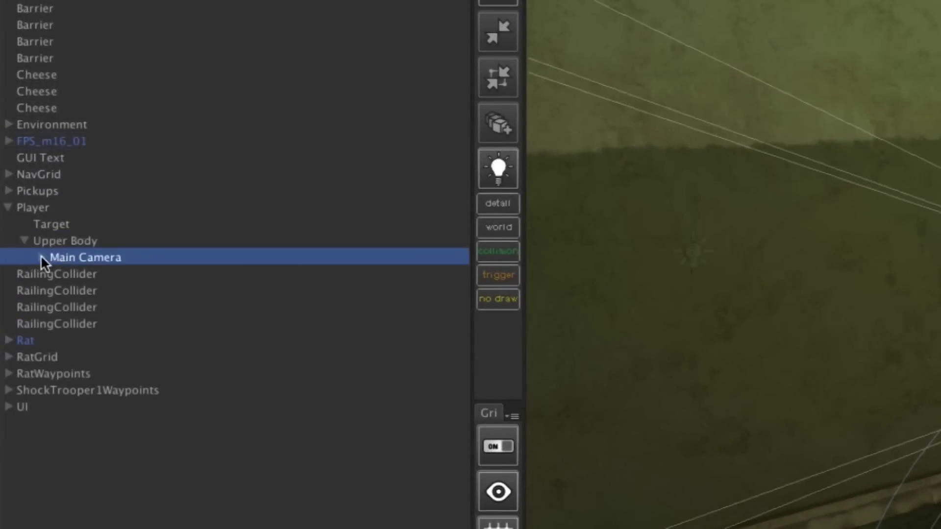
pyautogui.click(42, 257)
pyautogui.click(91, 323)
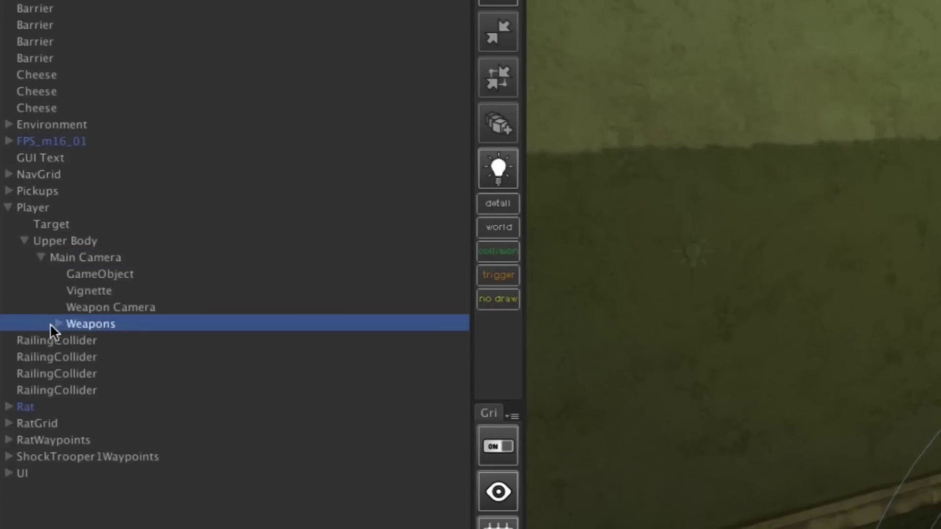
pyautogui.click(58, 323)
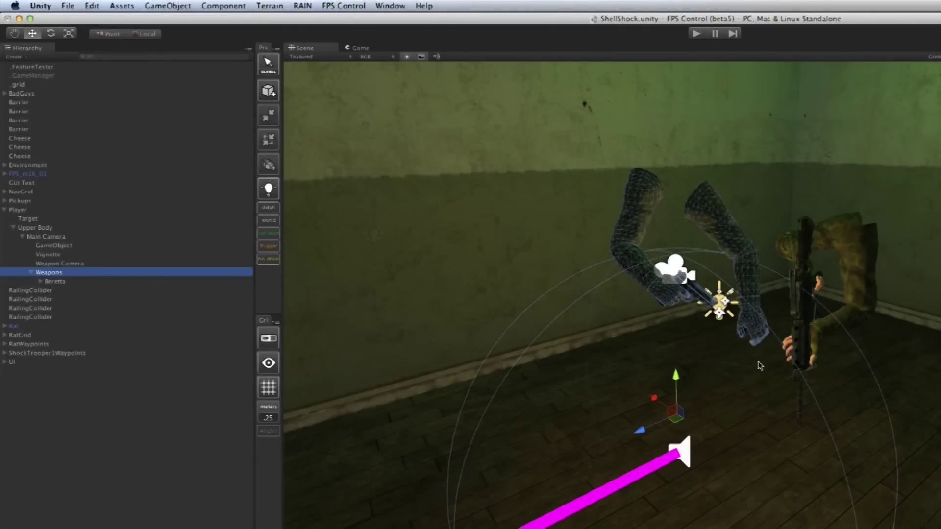
# Create an empty game object, move it near the M16 model with grid snapping off, and make it a child of Weapons
pyautogui.click(167, 6)
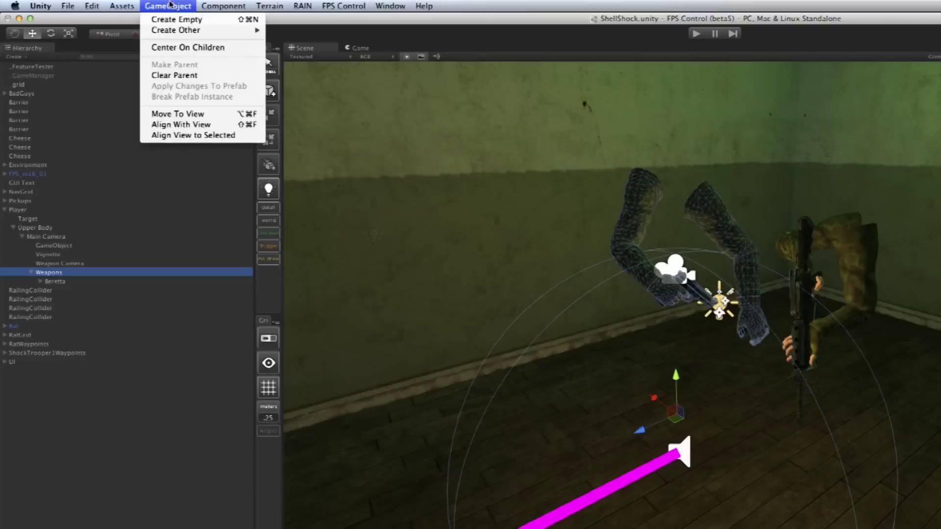
pyautogui.click(169, 19)
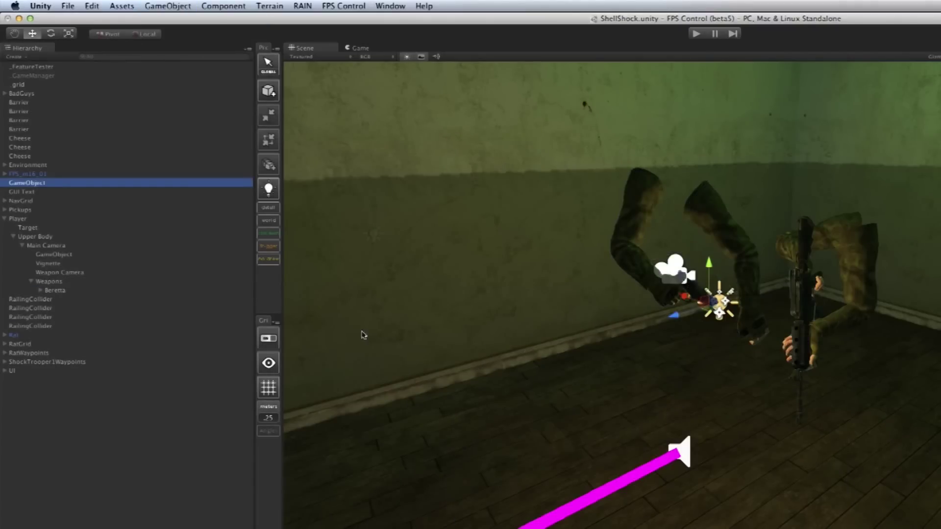
pyautogui.click(266, 339)
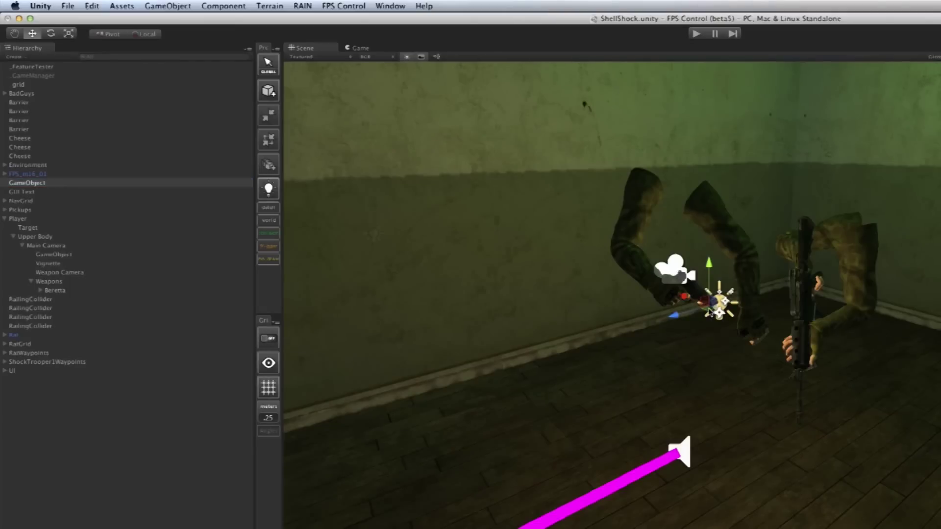
pyautogui.moveTo(711, 312); pyautogui.dragTo(776, 478)
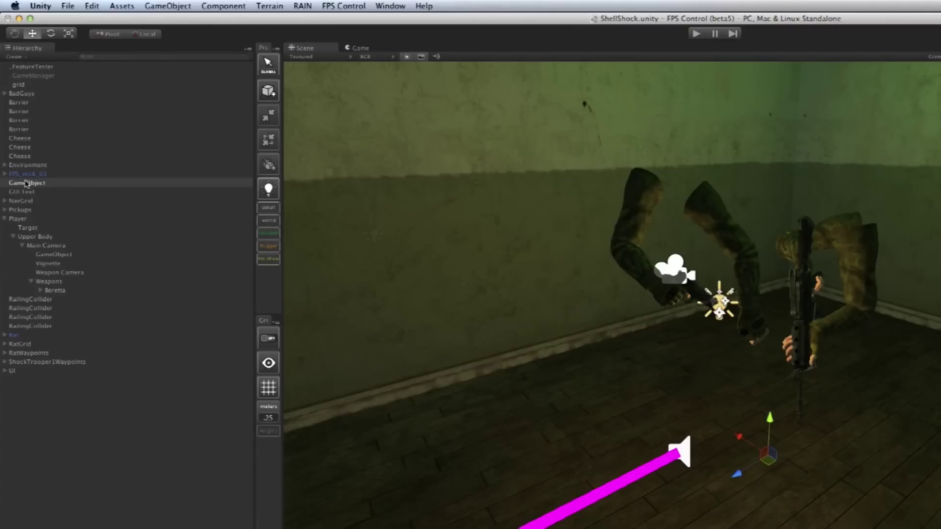
pyautogui.moveTo(24, 184); pyautogui.dragTo(66, 289)
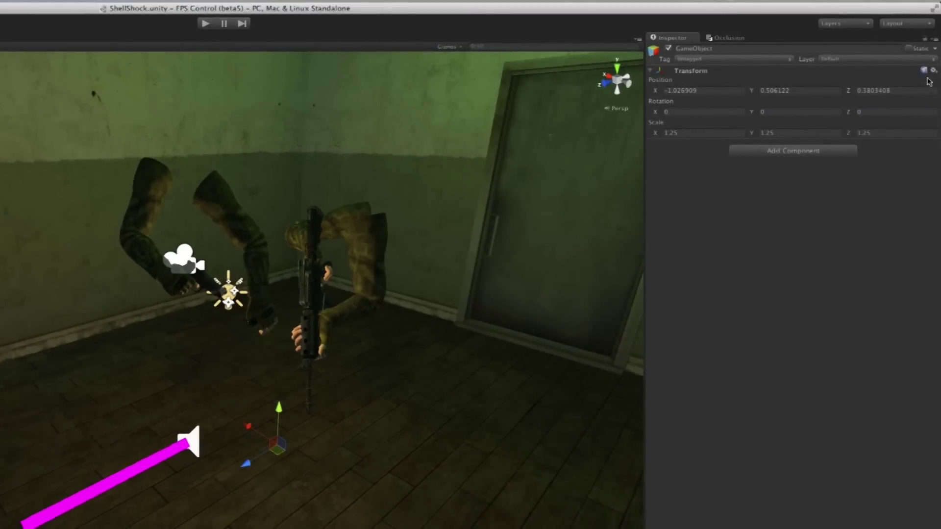
# Reset the new empty object's transform and name it M16
pyautogui.click(934, 70)
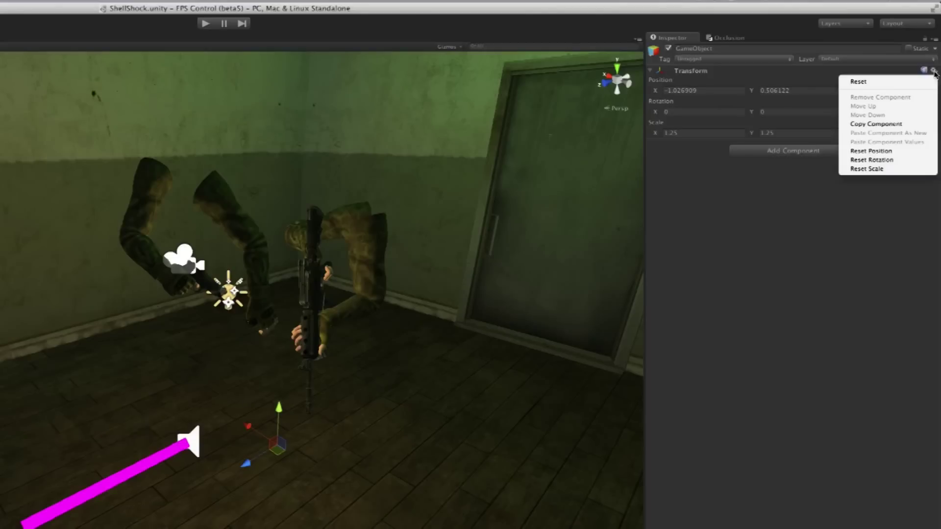
pyautogui.click(885, 86)
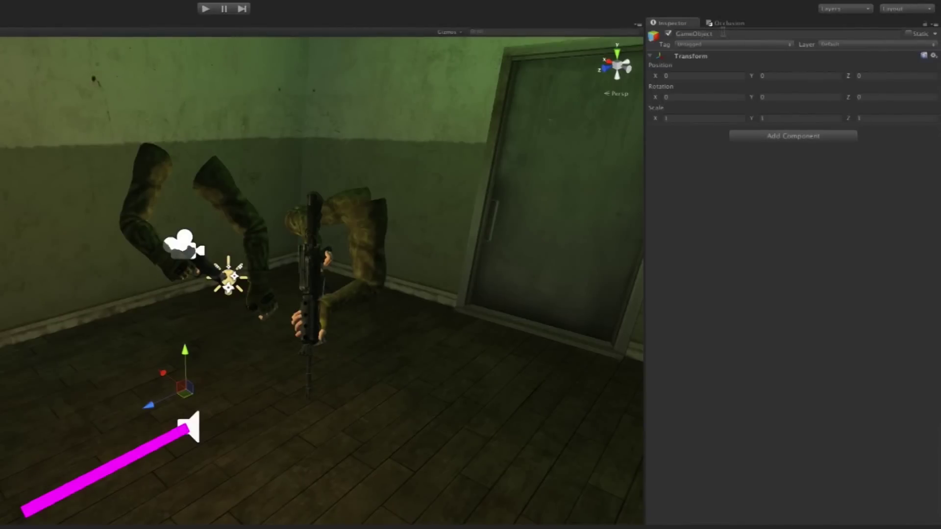
pyautogui.click(723, 32)
pyautogui.write('M16')
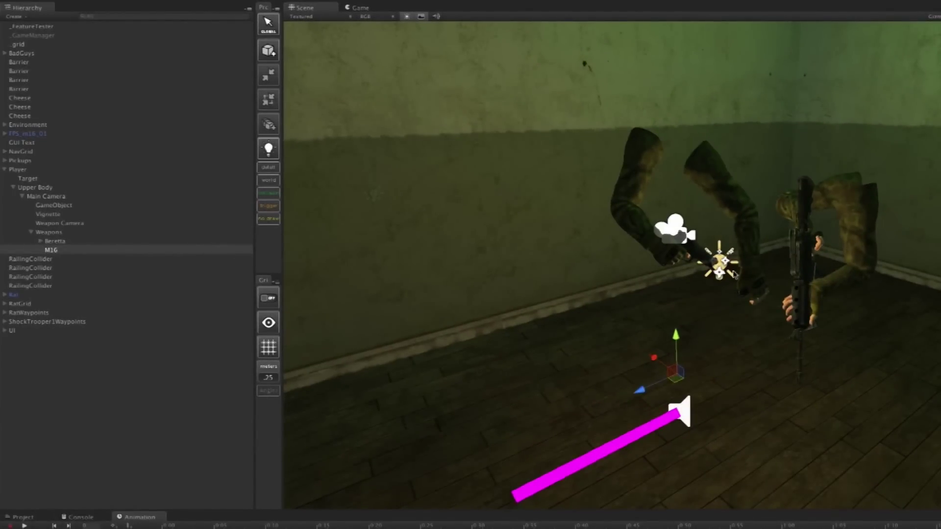
# Make FPS_m16_01 a child of the M16 object and reset the model's transform
pyautogui.click(34, 134)
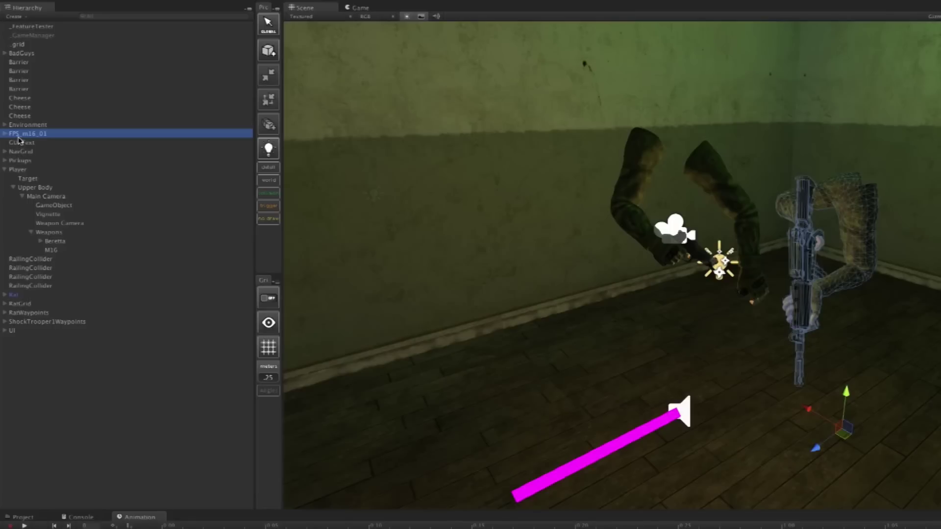
pyautogui.moveTo(17, 135); pyautogui.dragTo(54, 250)
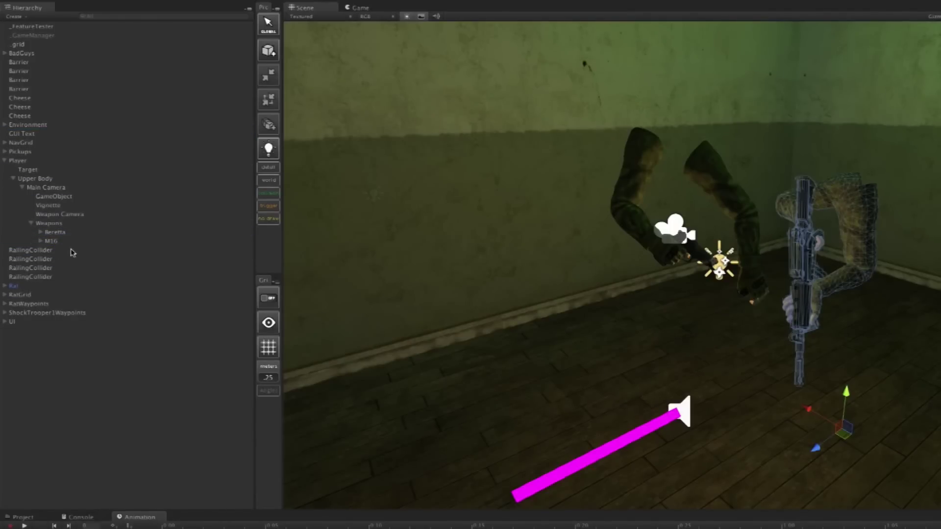
pyautogui.click(41, 241)
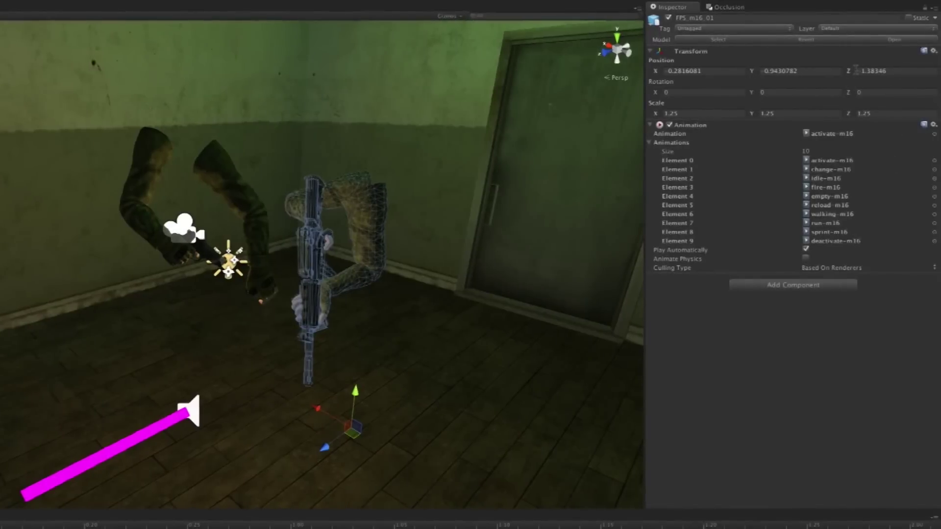
pyautogui.click(934, 52)
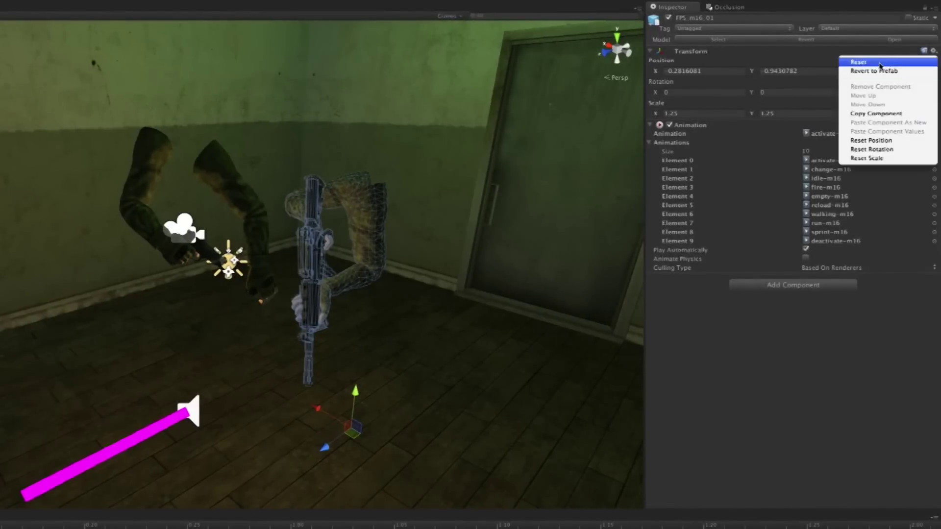
pyautogui.click(858, 60)
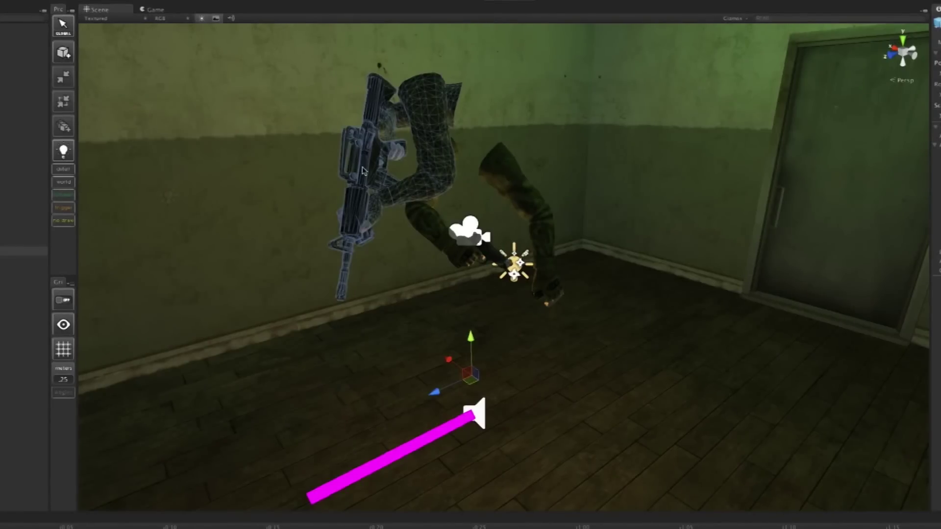
# Lower the FPS_m16_01 model vertically until it sits below the player camera, checking its placement in the Game view
pyautogui.click(152, 10)
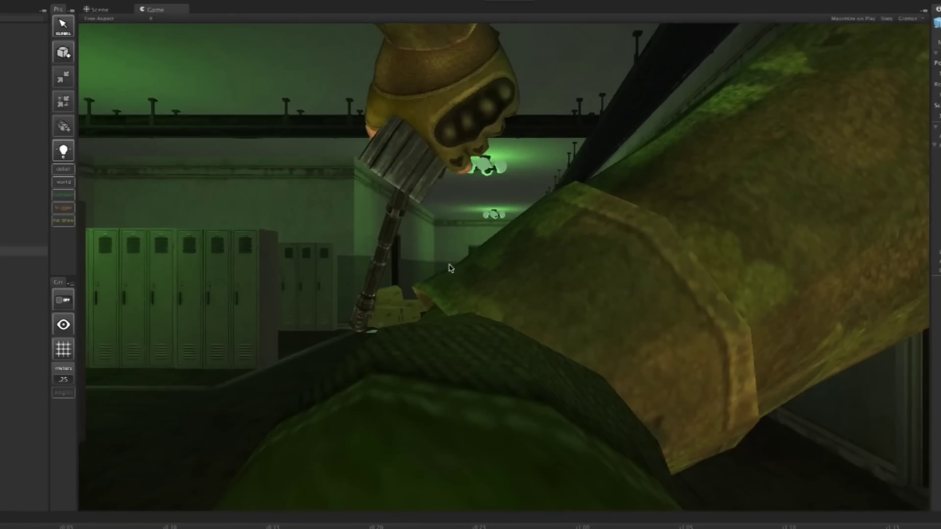
pyautogui.click(95, 8)
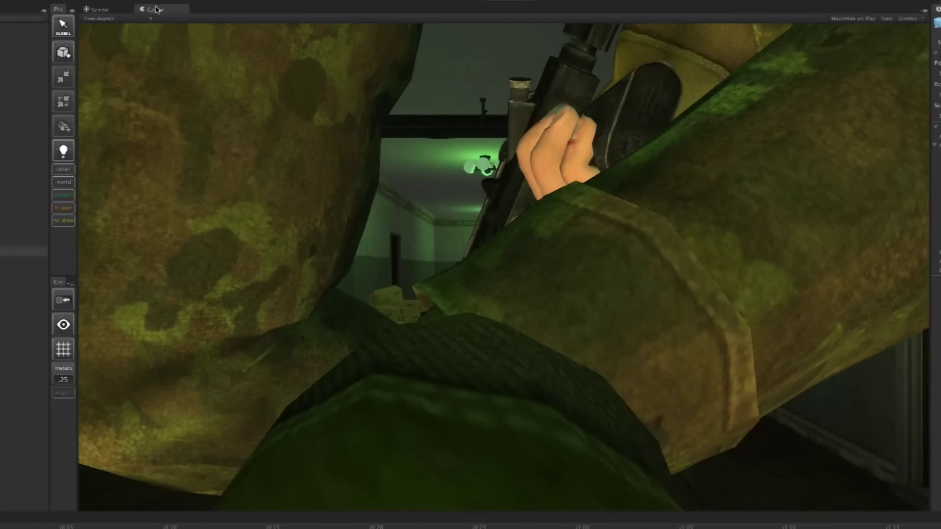
pyautogui.click(98, 9)
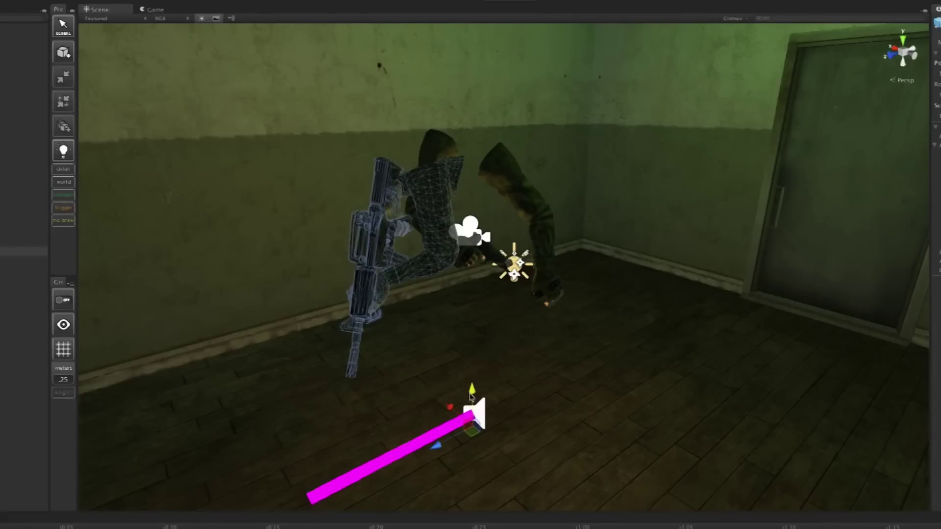
pyautogui.moveTo(471, 396); pyautogui.dragTo(473, 465)
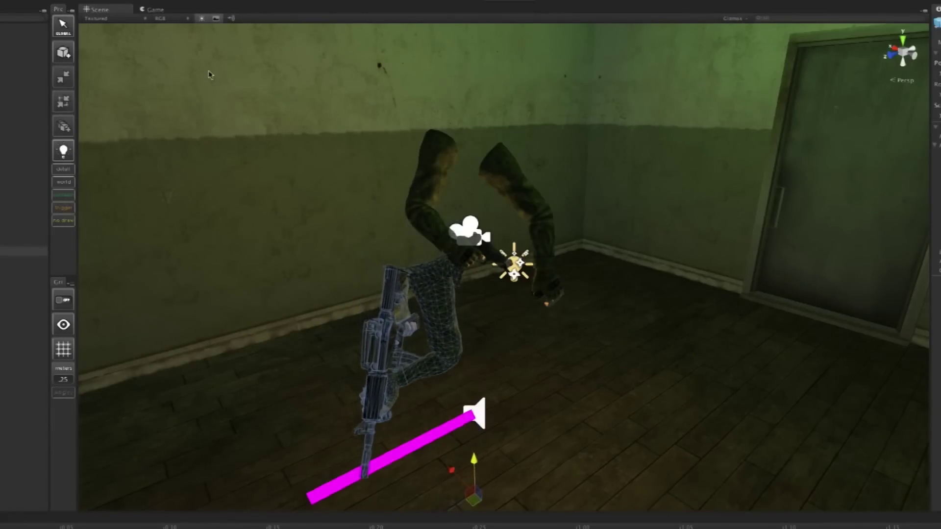
pyautogui.click(158, 10)
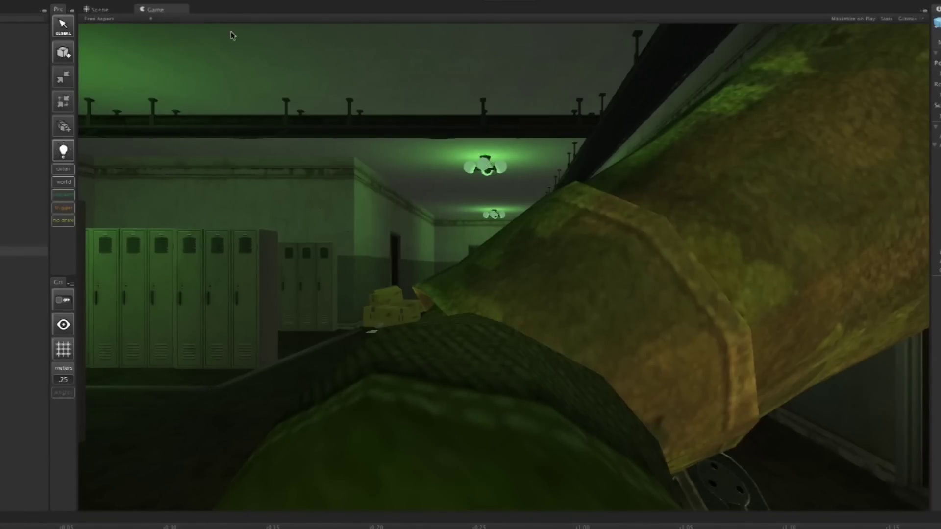
pyautogui.click(103, 10)
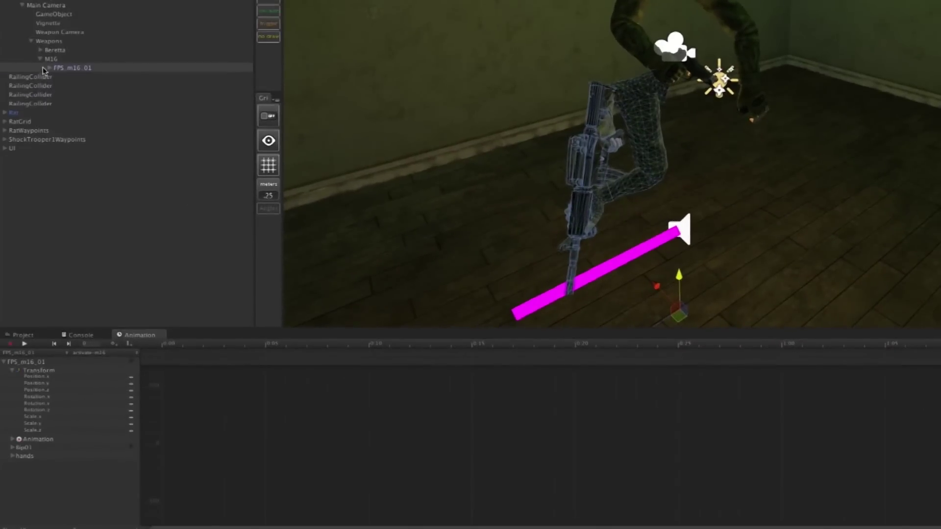
# Collapse the M16 object in the hierarchy and open the project's FPSControlAssets/Prefabs/Weapons folder
pyautogui.click(55, 58)
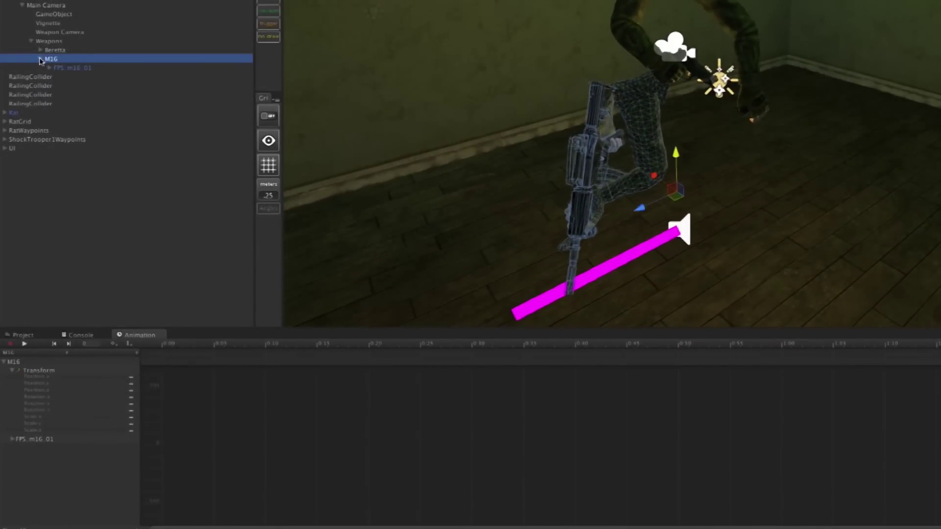
pyautogui.click(41, 59)
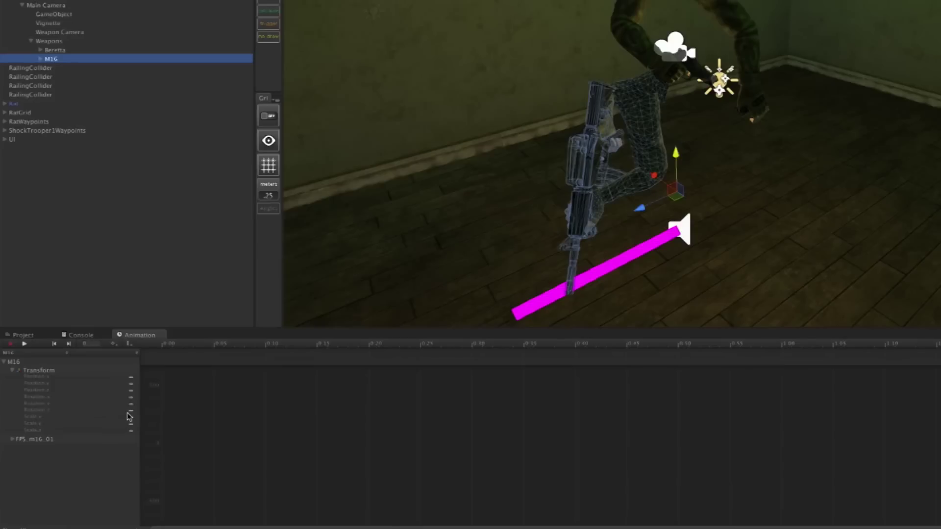
pyautogui.click(28, 331)
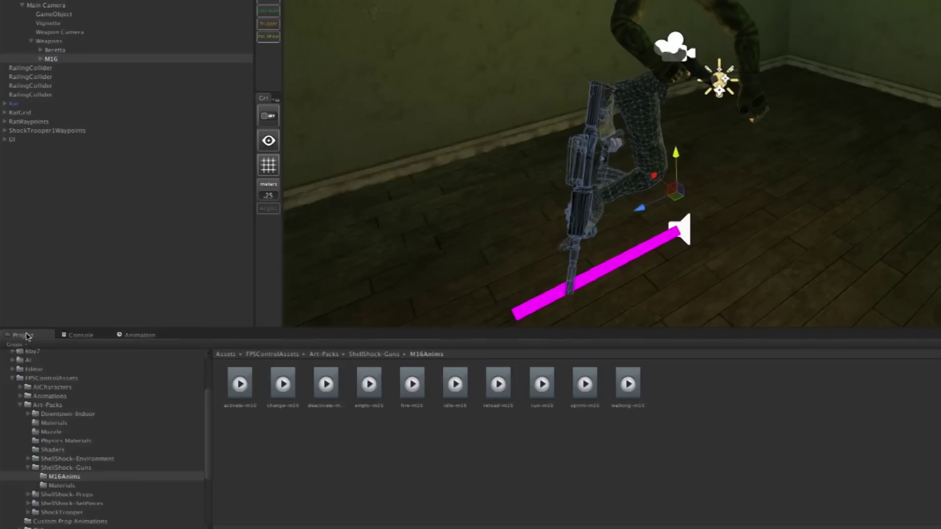
pyautogui.click(28, 469)
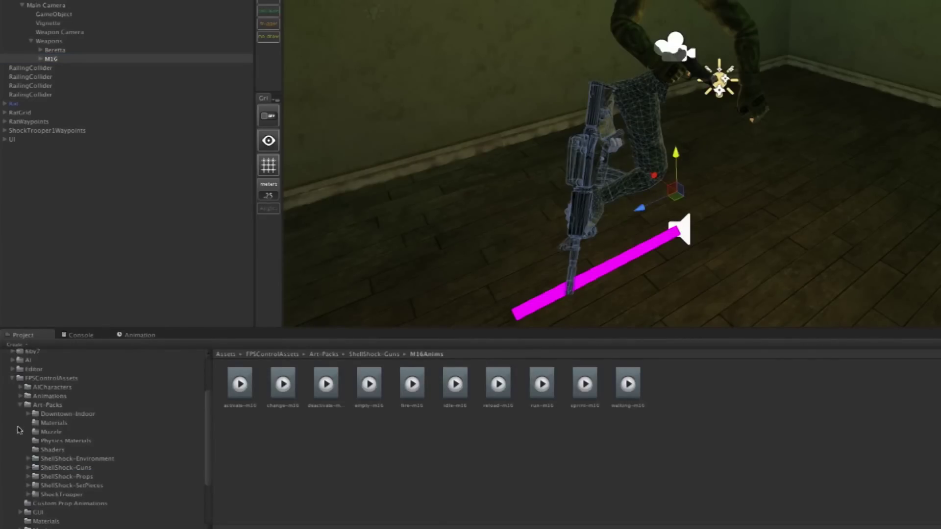
pyautogui.click(20, 405)
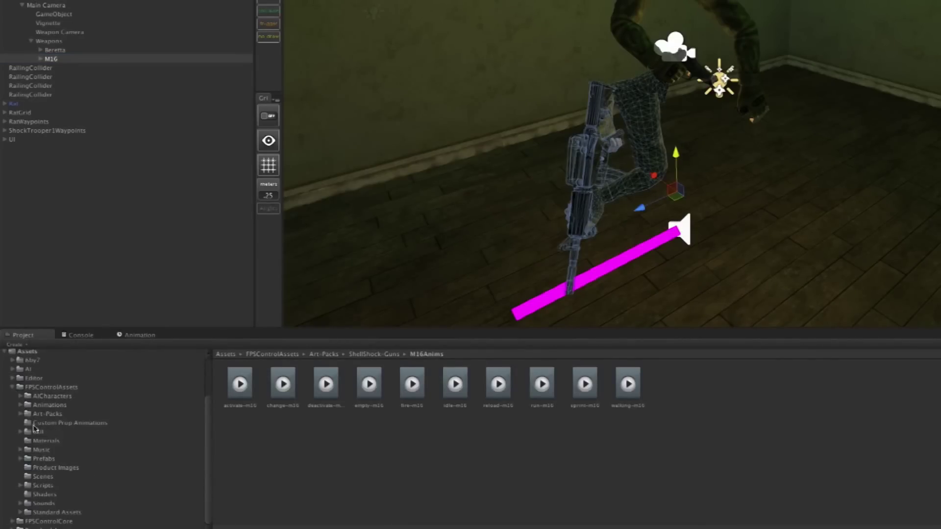
pyautogui.click(43, 459)
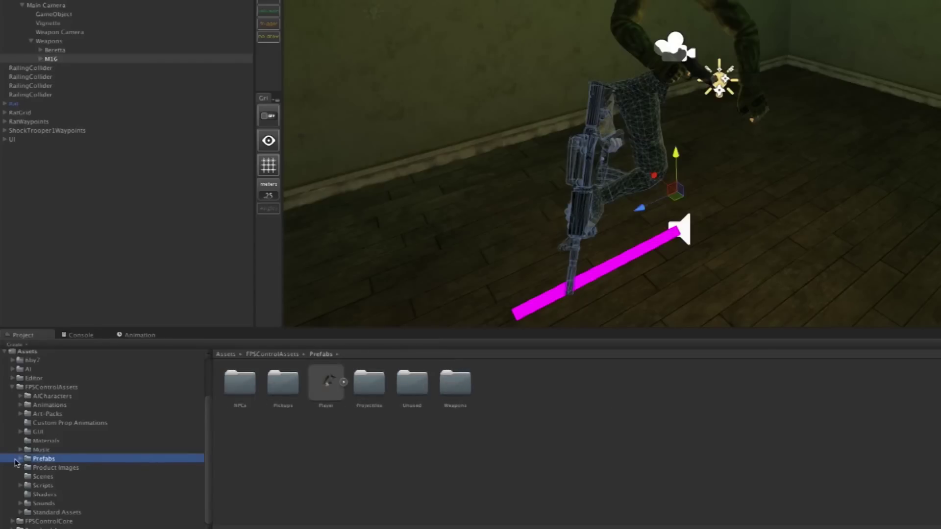
pyautogui.click(20, 459)
pyautogui.click(54, 504)
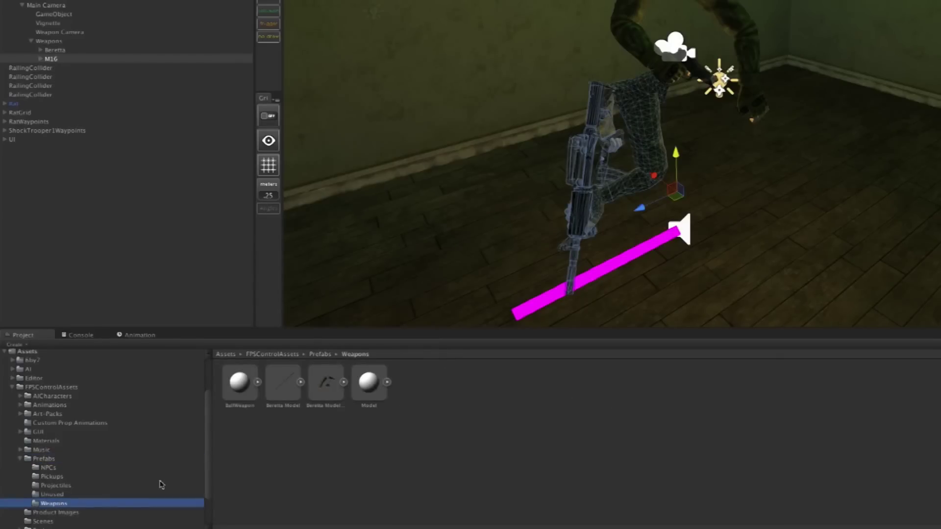
# Save the M16 object as a prefab in the Weapons folder and delete its instance from the scene
pyautogui.moveTo(51, 59); pyautogui.dragTo(457, 407)
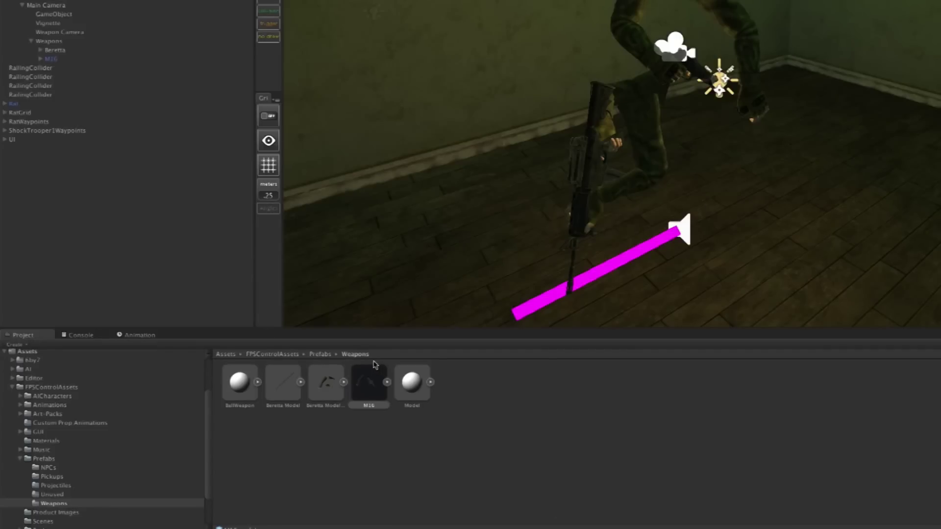
pyautogui.click(53, 59)
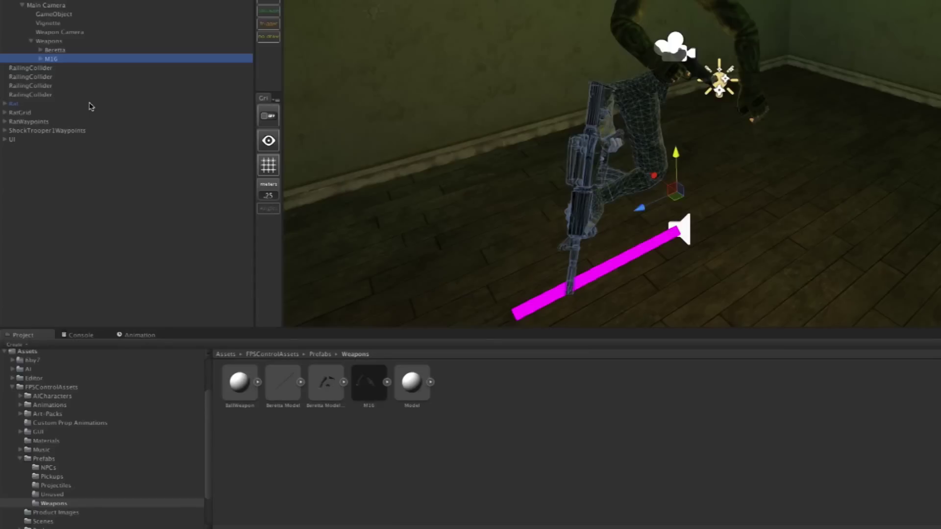
pyautogui.press('Delete')
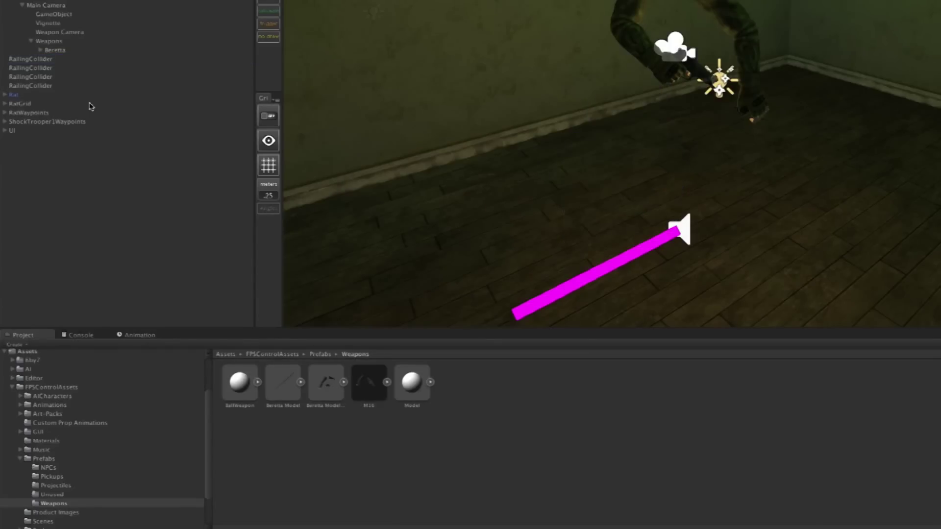